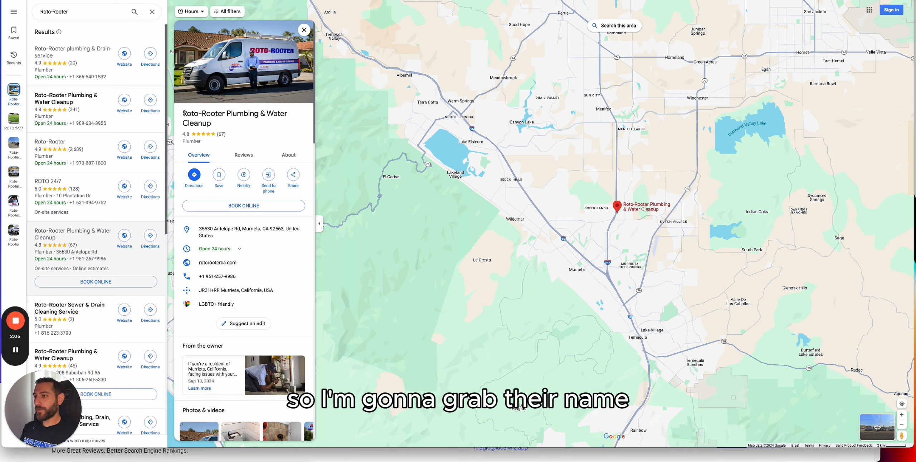
- Copy the Roto-Rooter Plumbing & Water Cleanup name from Google Maps and select its Norcross listing as the scan business in Local Dominator
drag(183, 113, 216, 124)
key(ctrl+c)
click(153, 1)
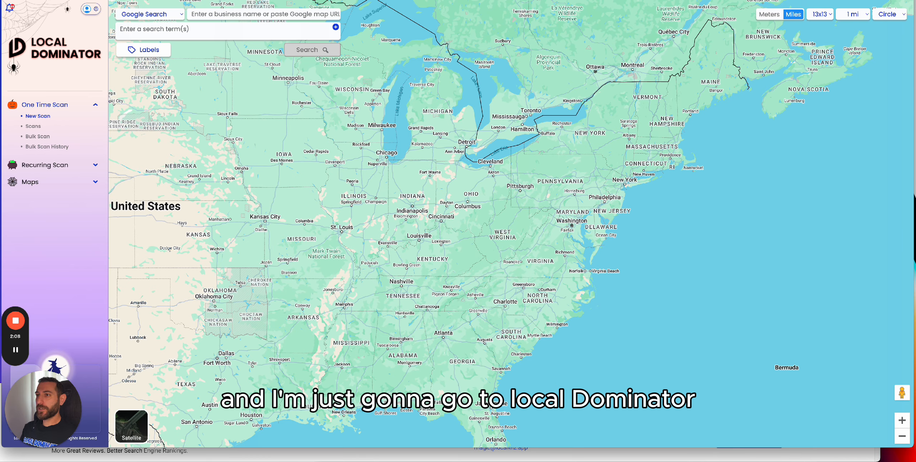
click(245, 14)
key(ctrl+v)
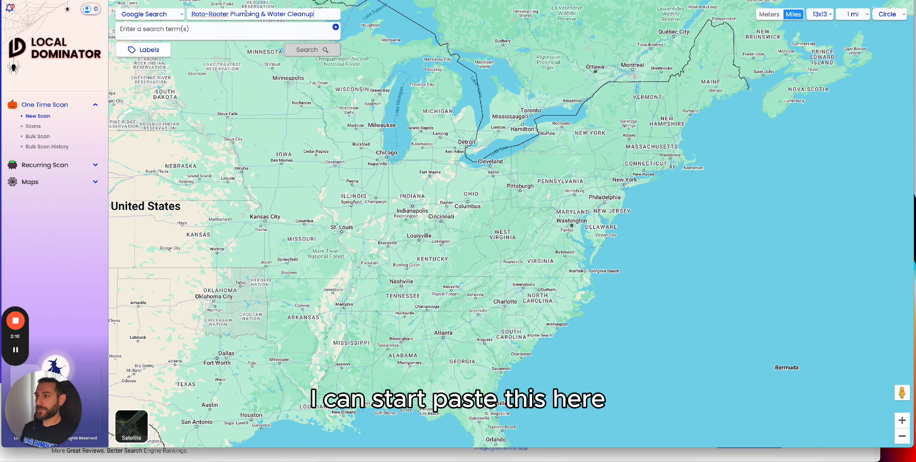
click(289, 28)
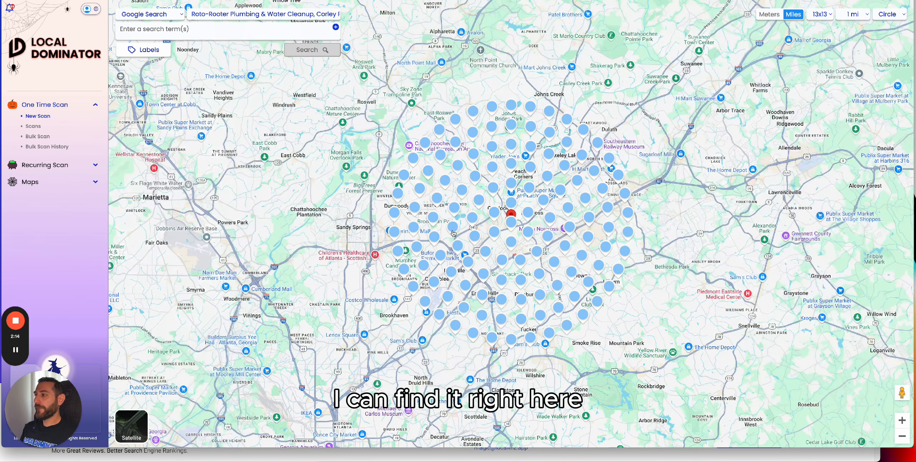
- Check the location of the Murrieta Roto-Rooter listing in Google Maps and return to the Local Dominator scan setup
key(ctrl+shift+Tab)
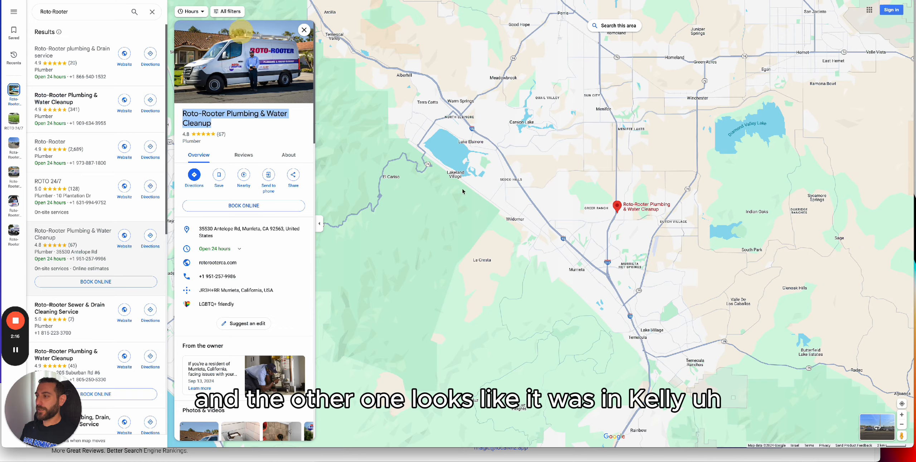
scroll(608, 239, down, 4)
scroll(608, 238, up, 2)
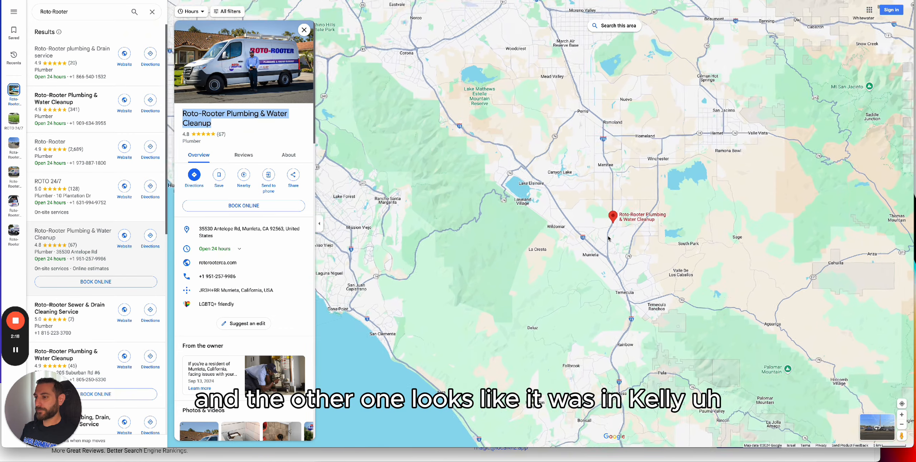
key(ctrl+Tab)
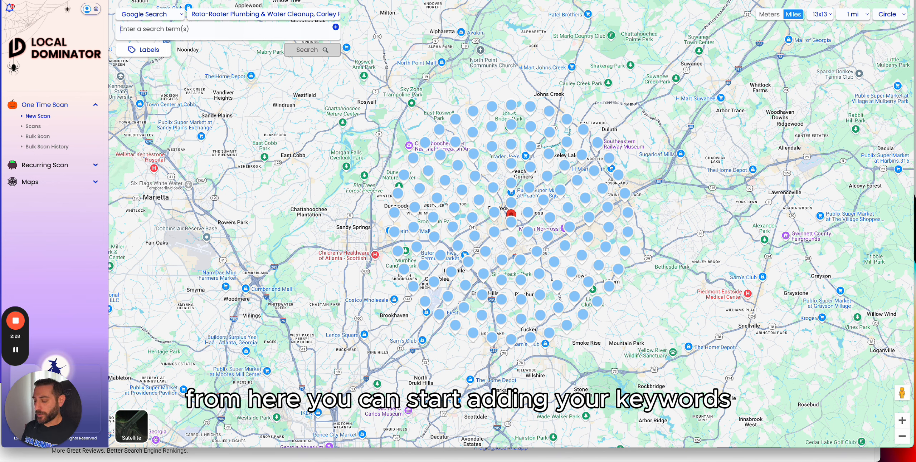
- Add "Plumber" and "Plumber near me" as search terms for the scan
text(Plumber ,)
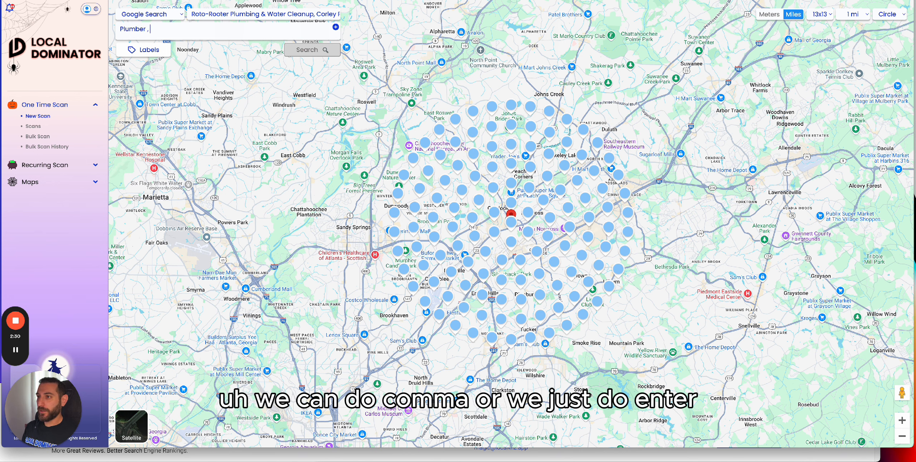
key(Return)
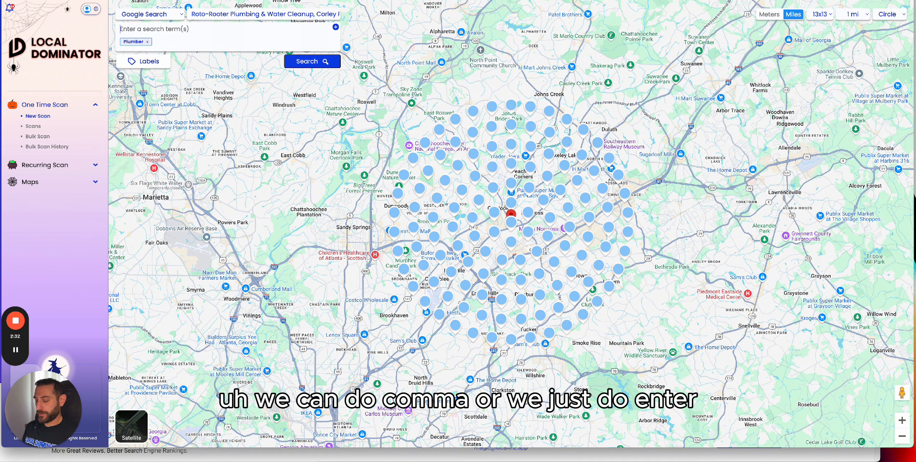
text(Plumebr near )
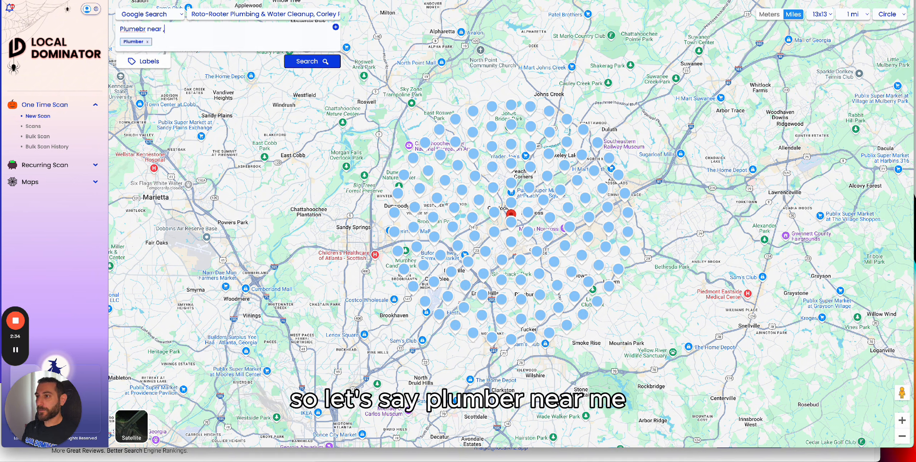
text(me)
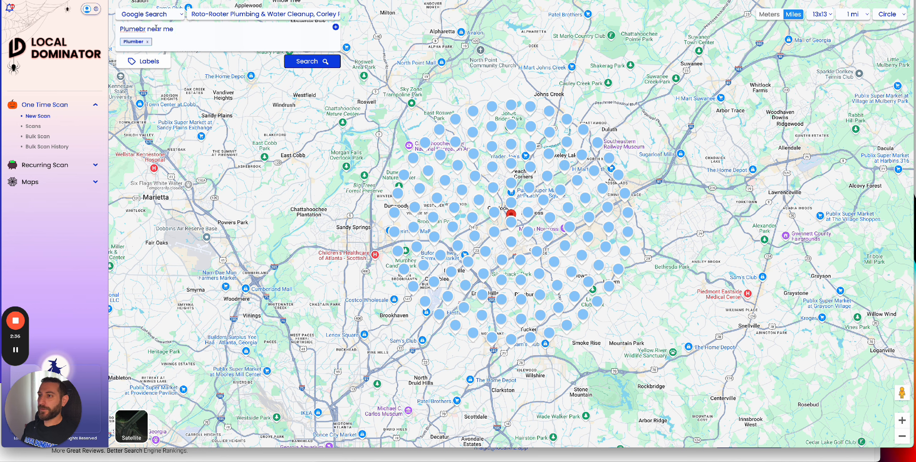
right_click(124, 27)
click(139, 29)
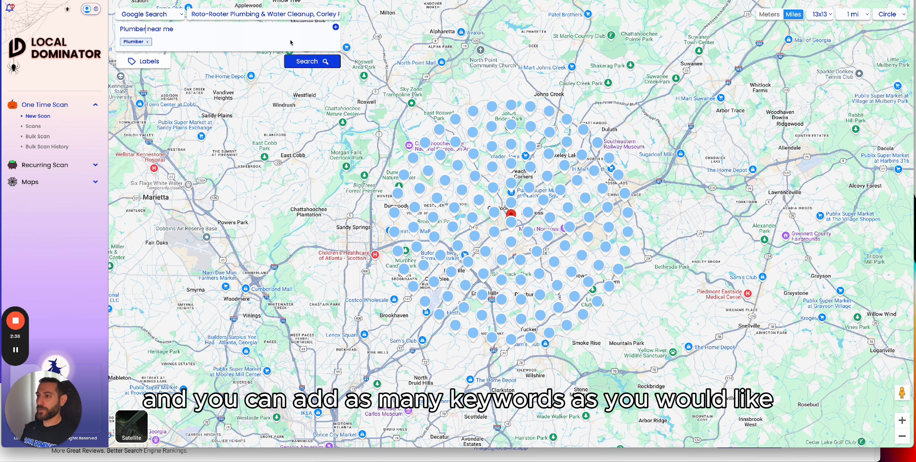
key(Return)
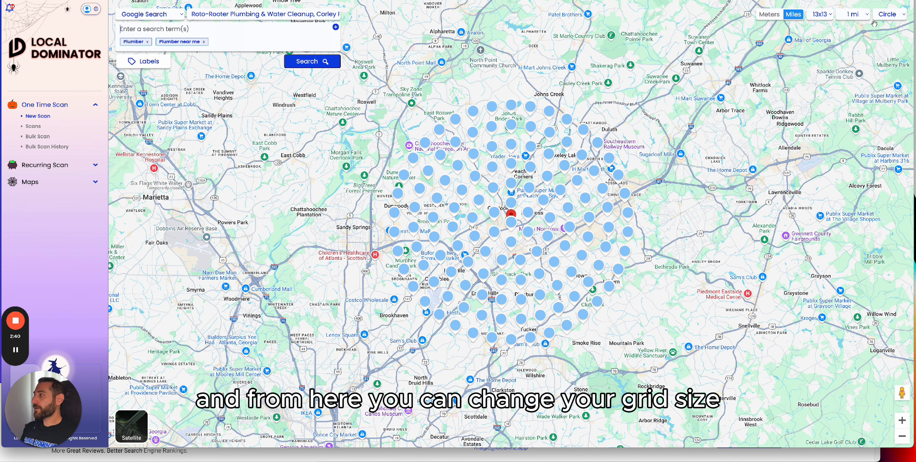
- Try a spacing of 0.5 mi between the scan grid points and restore it to 1 mi
click(853, 15)
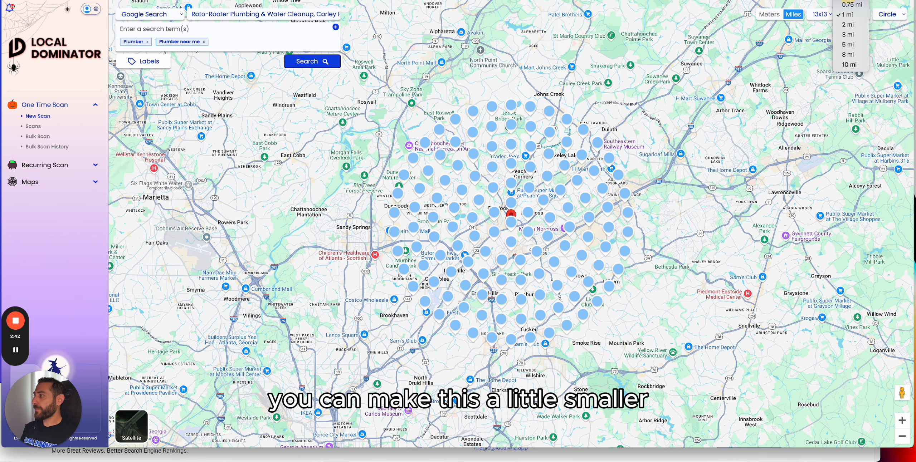
scroll(850, 14, up, 1)
click(850, 14)
click(853, 14)
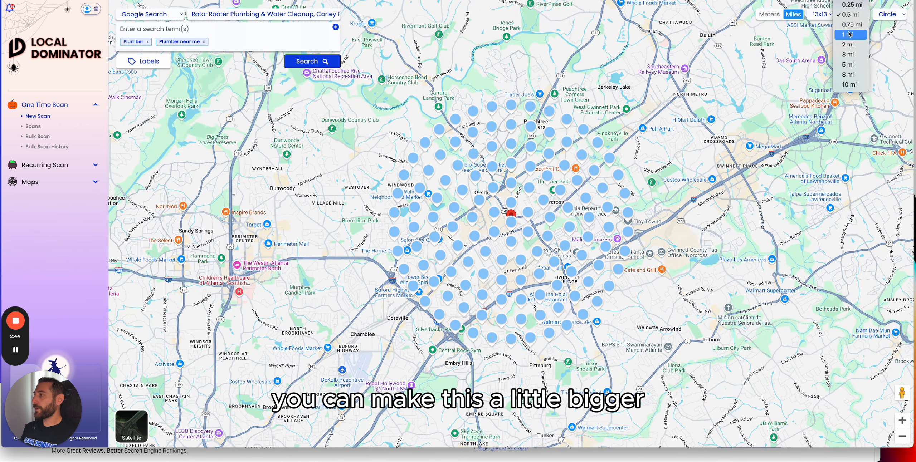
click(848, 34)
- Try a 7x7 scan grid and restore the grid size to 13x13
click(820, 14)
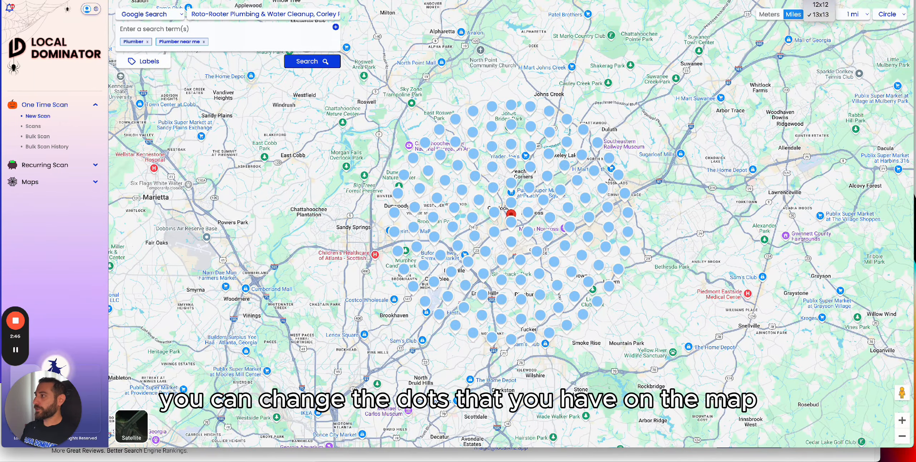
click(820, 1)
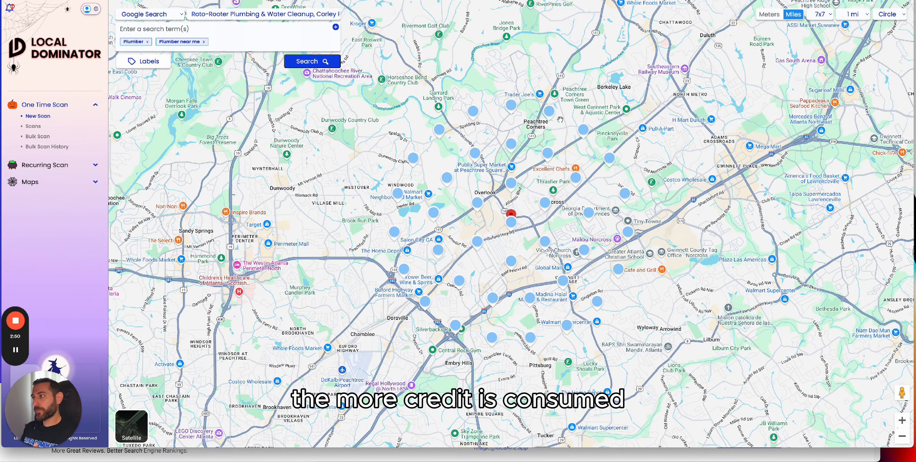
click(820, 14)
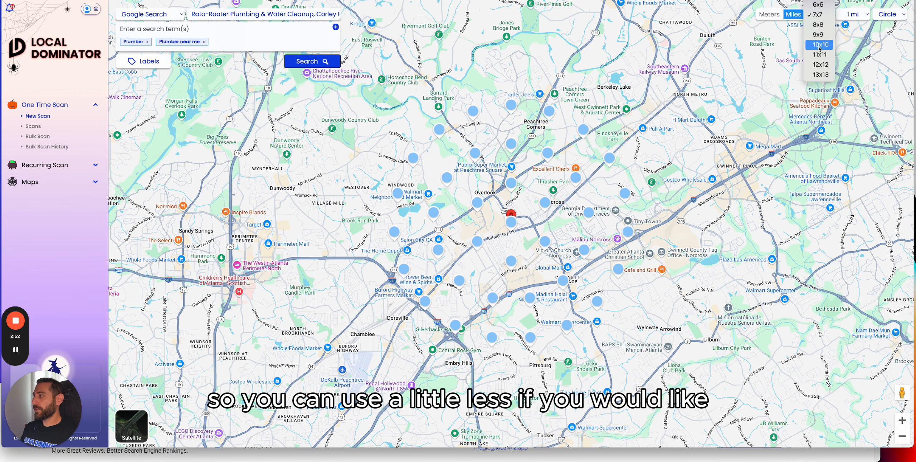
click(820, 74)
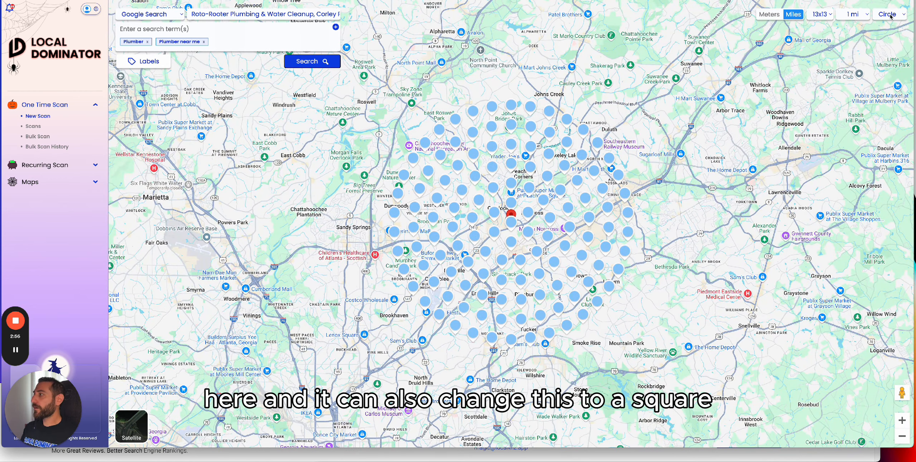
- Change the scan grid shape to Square and exclude ten points in the grid's northwest corner across its first three rows
click(892, 15)
click(889, 25)
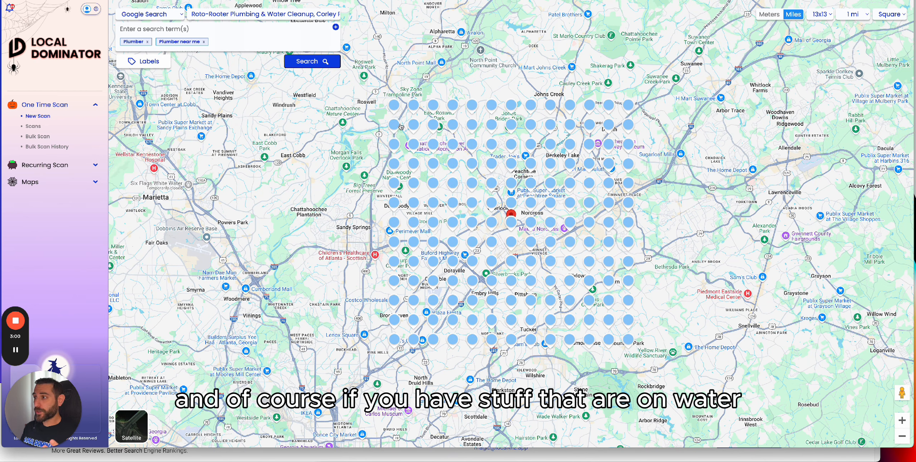
click(393, 106)
click(394, 124)
click(413, 104)
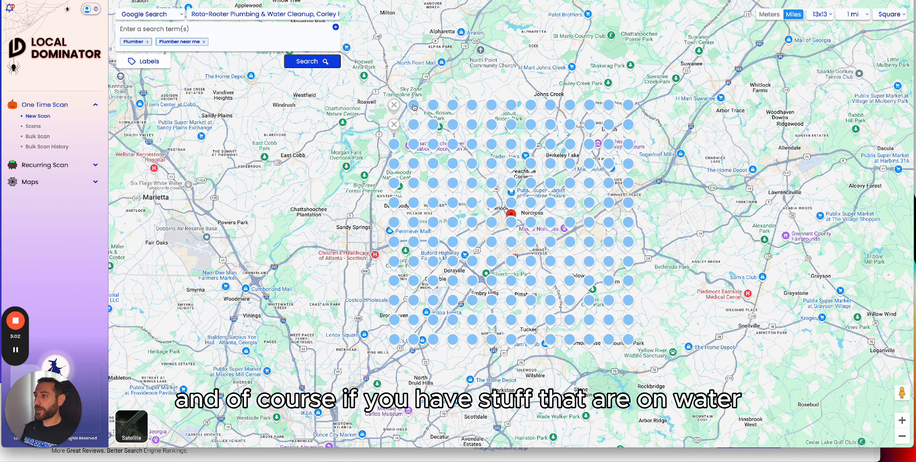
click(413, 124)
click(394, 144)
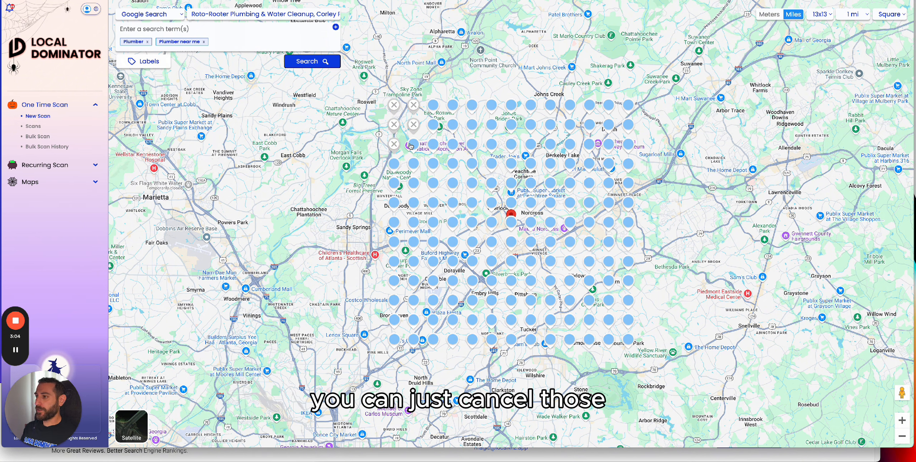
click(413, 143)
click(433, 125)
click(433, 105)
click(449, 108)
click(452, 124)
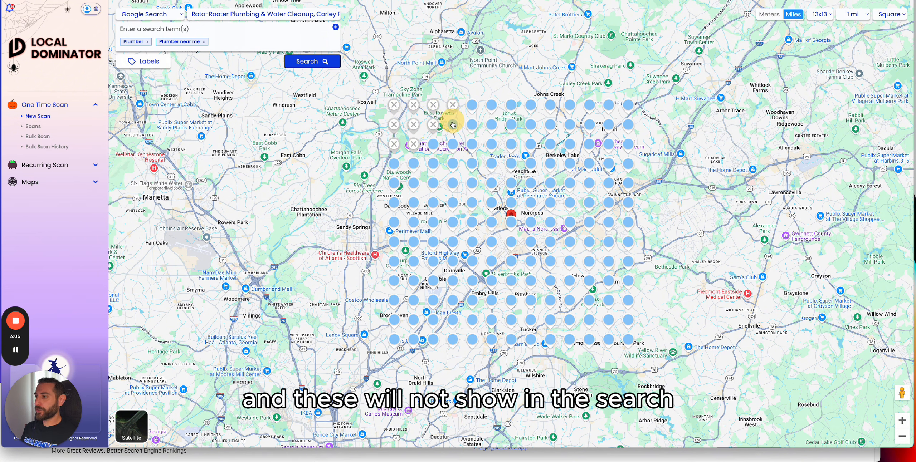
- Exclude nine points in the northeast corner of the scan grid across its first three rows
click(570, 105)
click(590, 124)
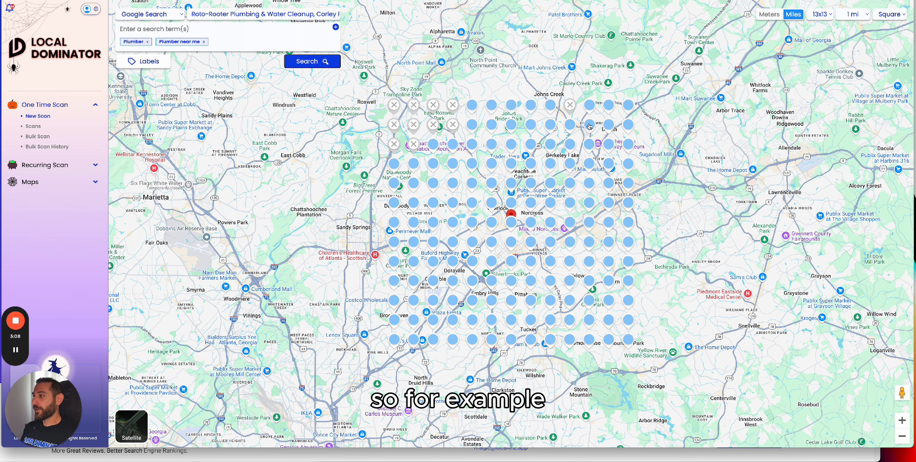
click(608, 144)
click(628, 143)
click(628, 126)
click(628, 105)
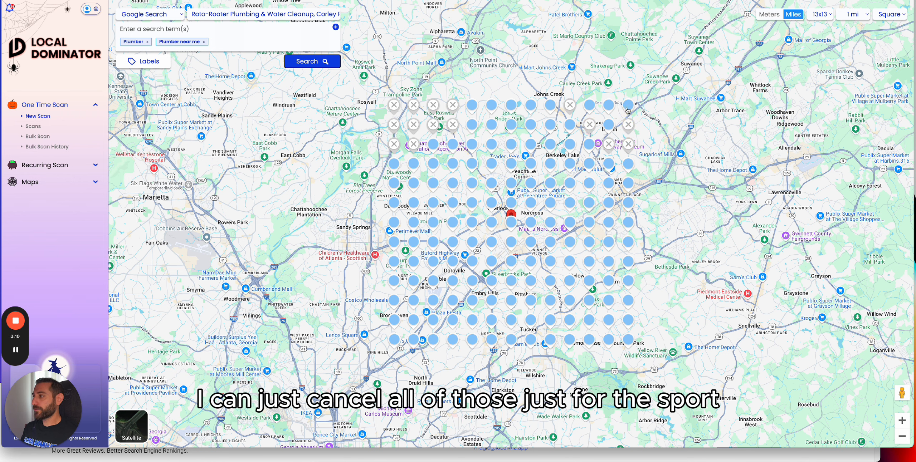
click(609, 105)
click(609, 124)
click(592, 109)
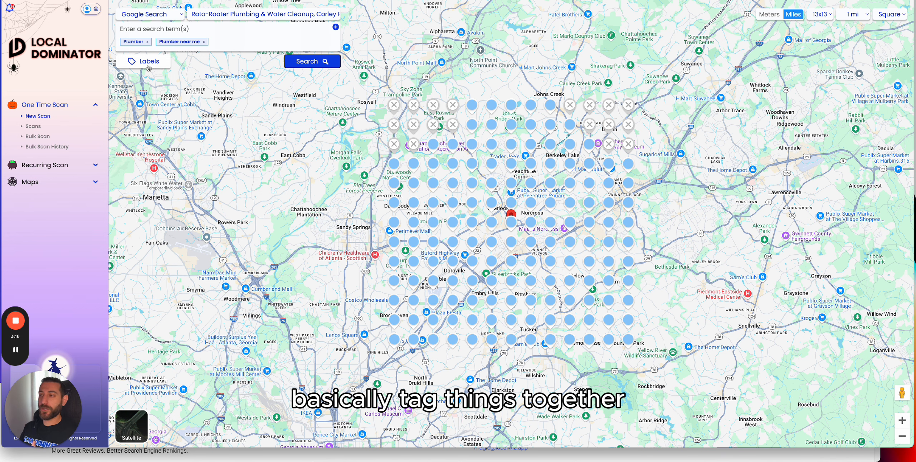
- Submit the heat map scan and open the scan history
click(307, 66)
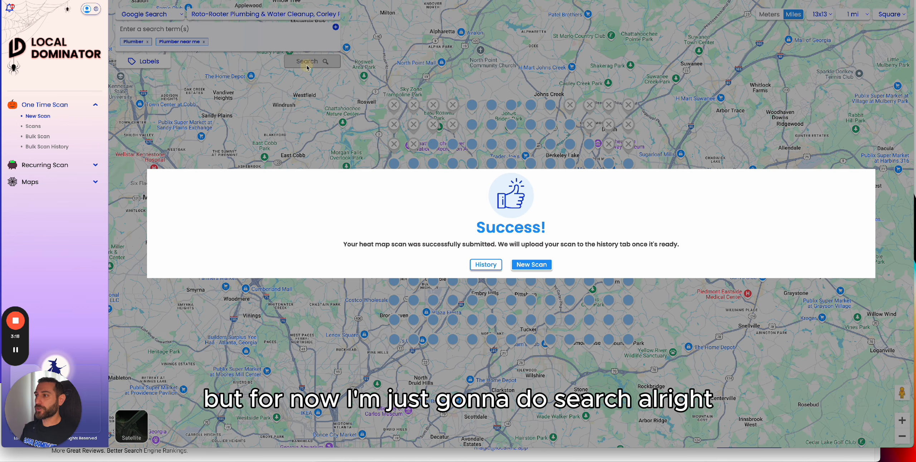
click(486, 265)
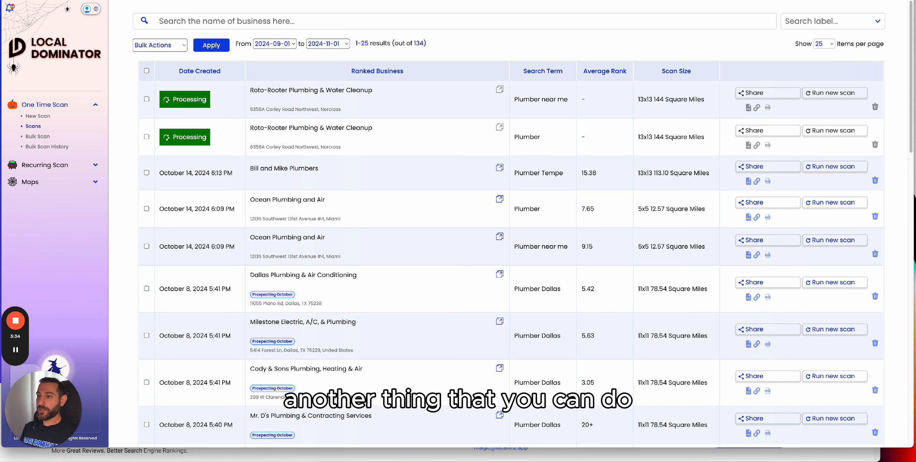
- View the new recurring scan form, and open the A1 Garage Door Service scan from the list of recurring scans
click(54, 166)
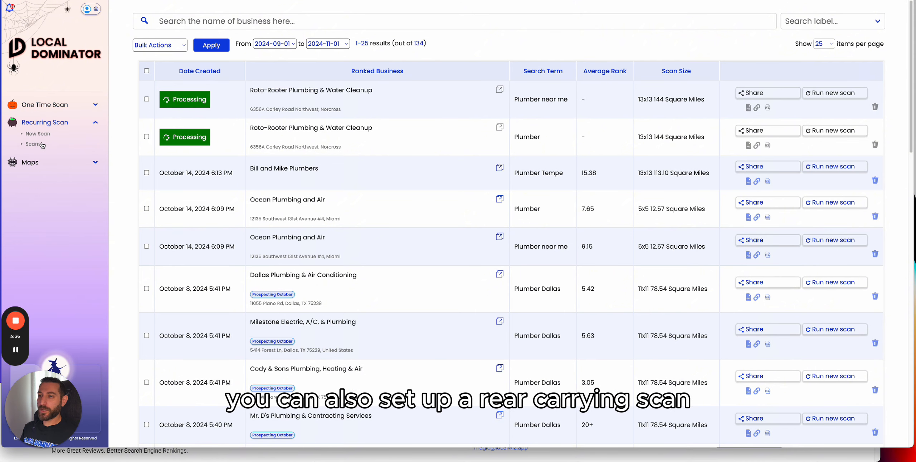
click(40, 134)
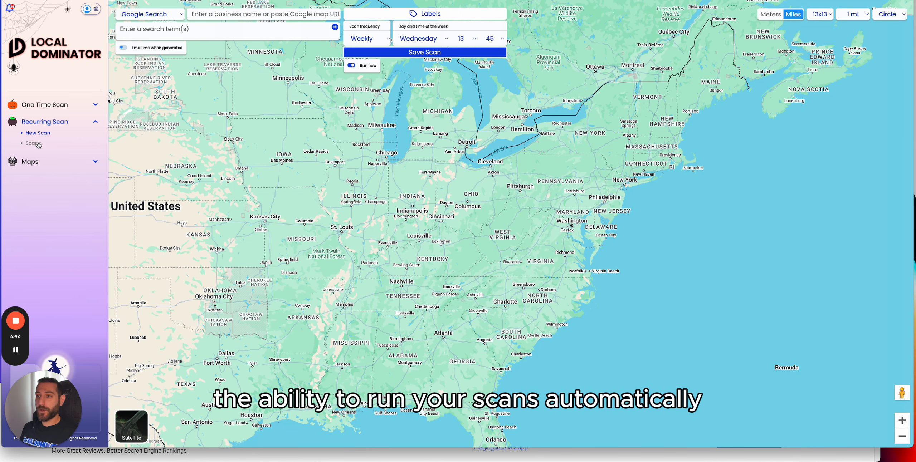
click(33, 143)
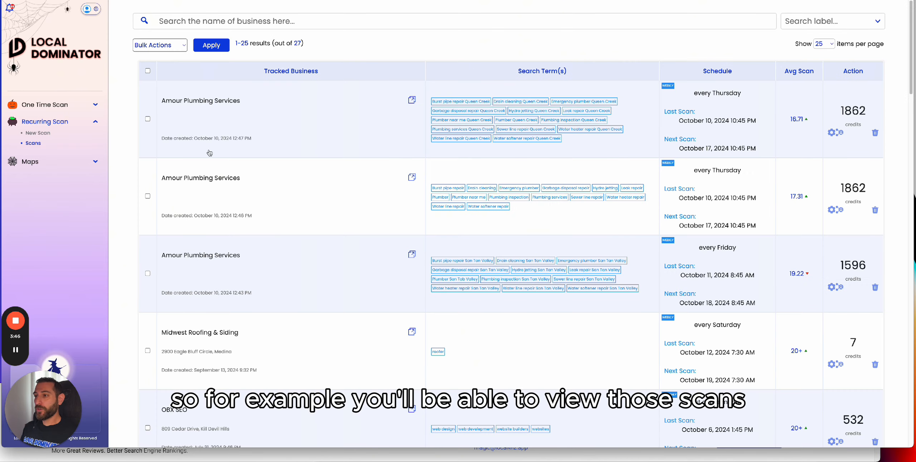
scroll(196, 312, down, 8)
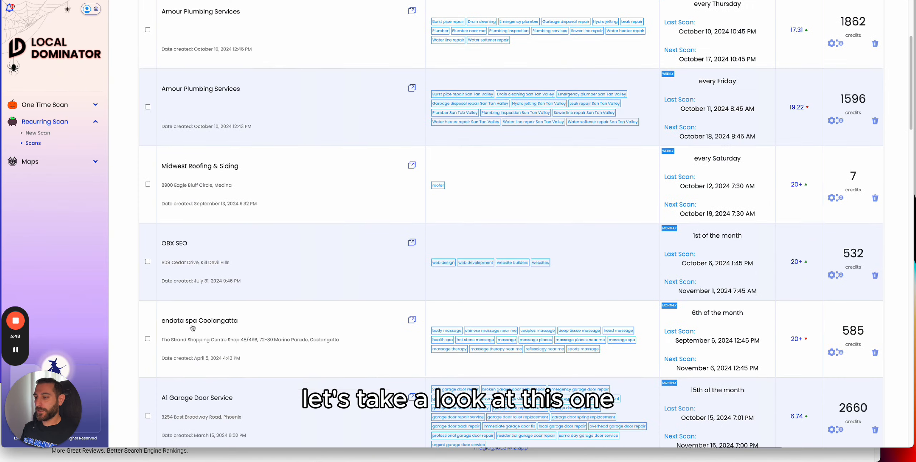
click(192, 278)
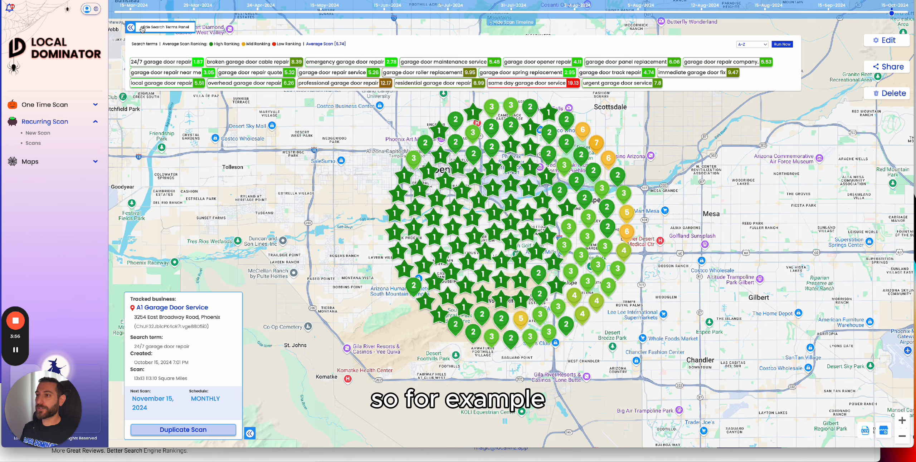
- Hide the search terms panel and view the March 15, 2024 heat map for the "24/7 garage door repair" search term
click(131, 27)
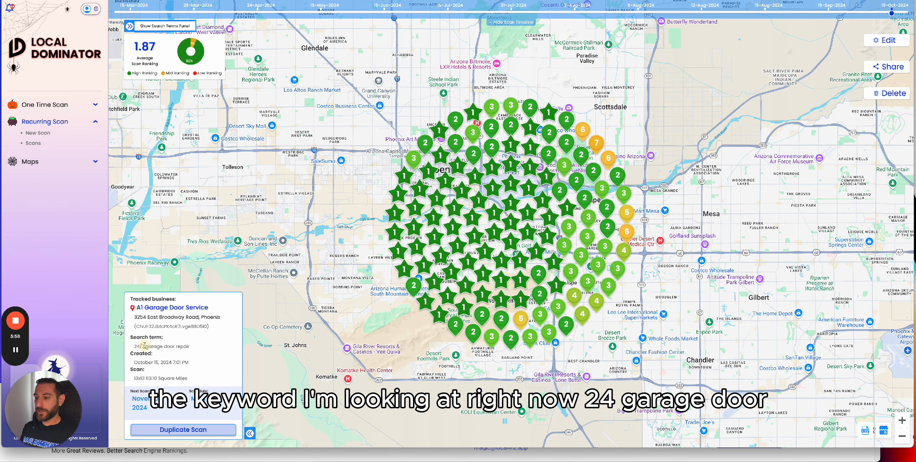
drag(145, 346, 167, 347)
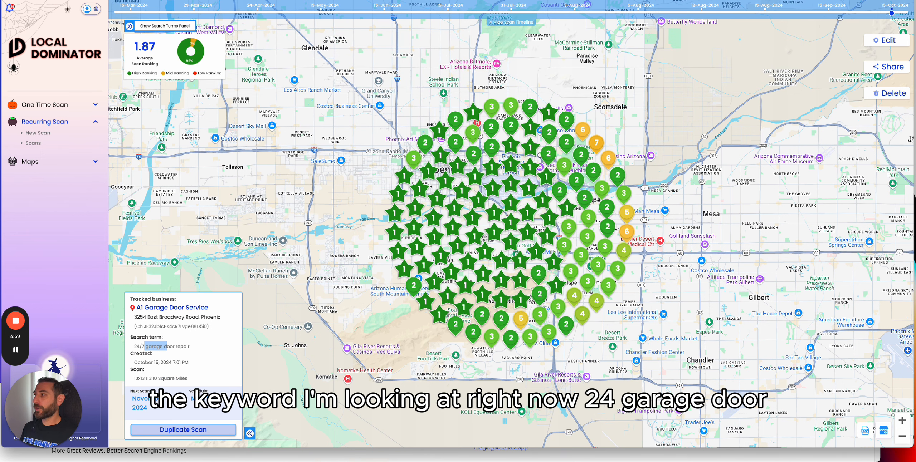
click(131, 12)
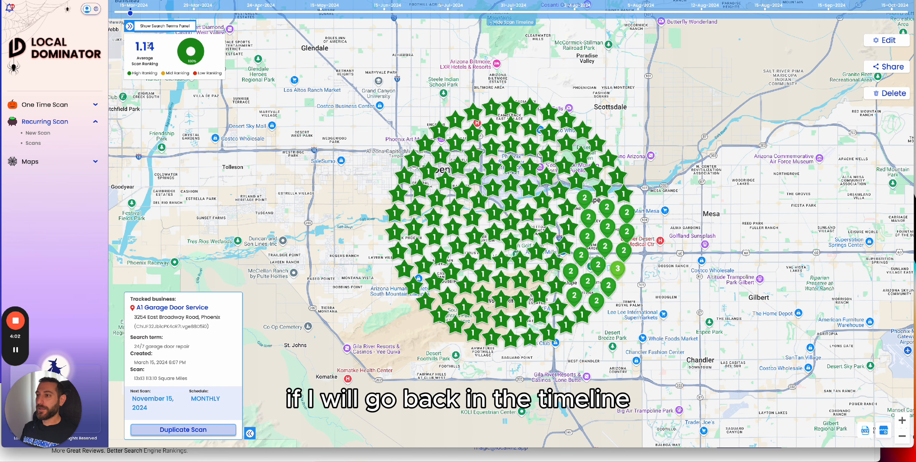
- Show the search terms panel again and open the average scan ranking history for A1 Garage Door Service
drag(154, 45, 136, 44)
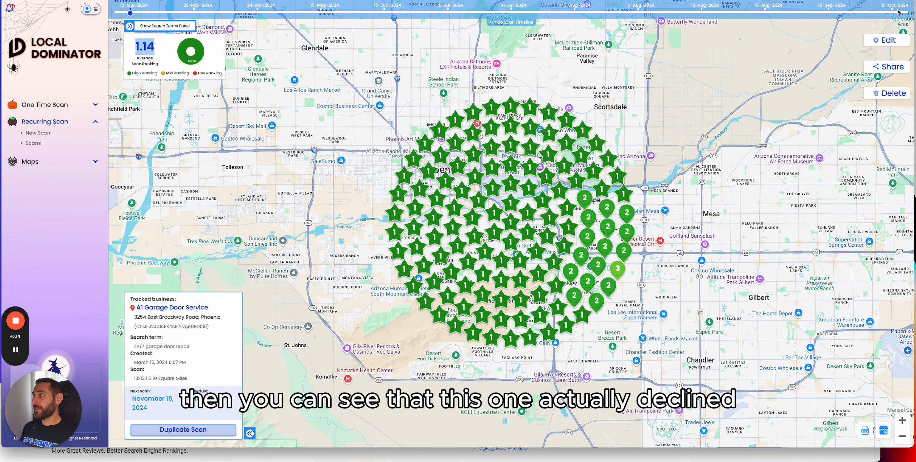
click(130, 26)
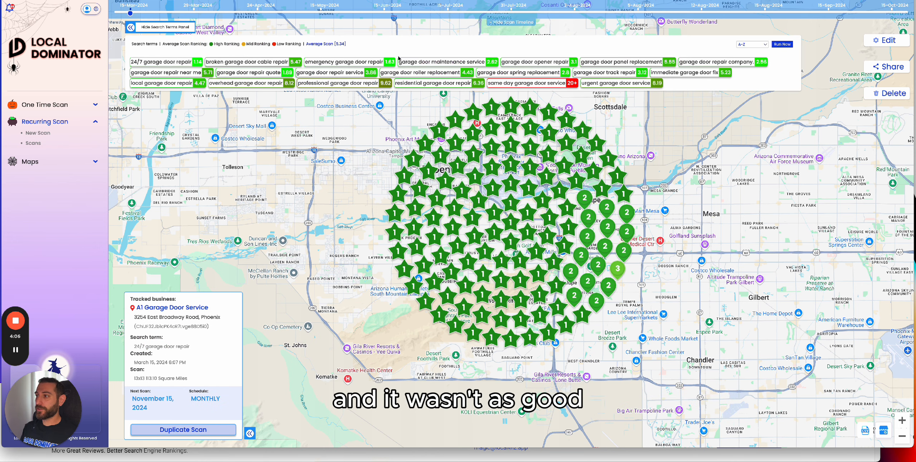
click(342, 48)
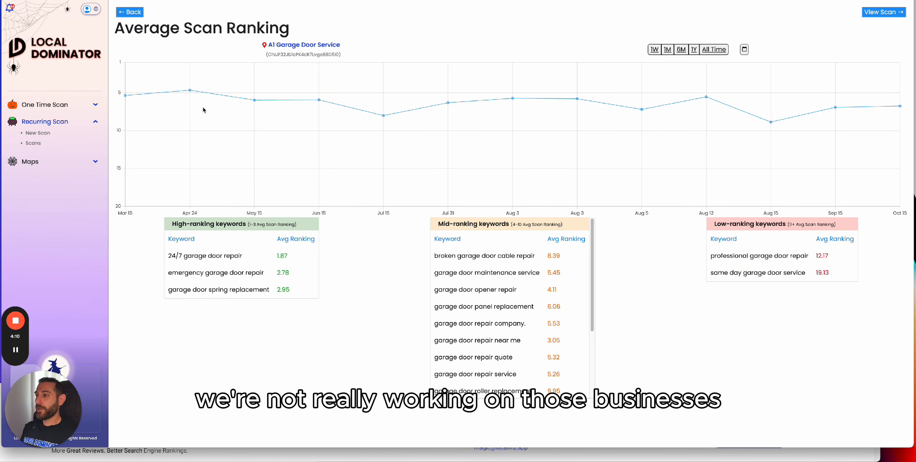
- View the public shared report of the second Amour Plumbing Services recurring scan, and return to the recurring scans list
click(30, 148)
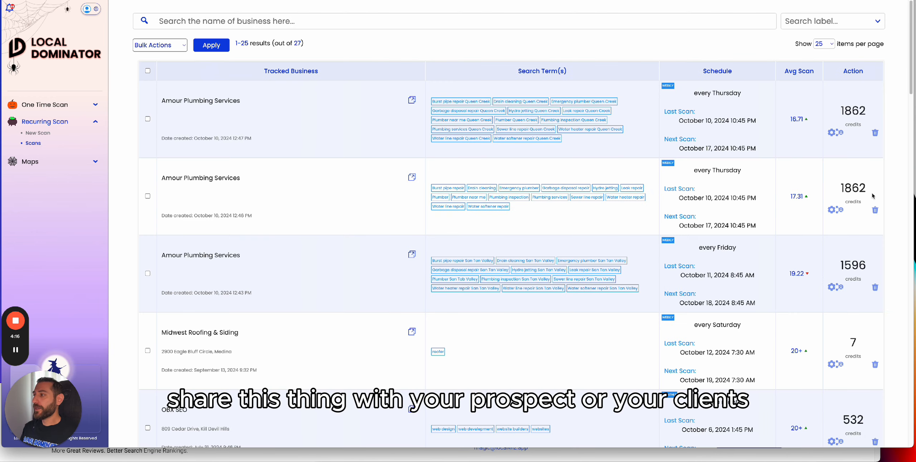
click(840, 210)
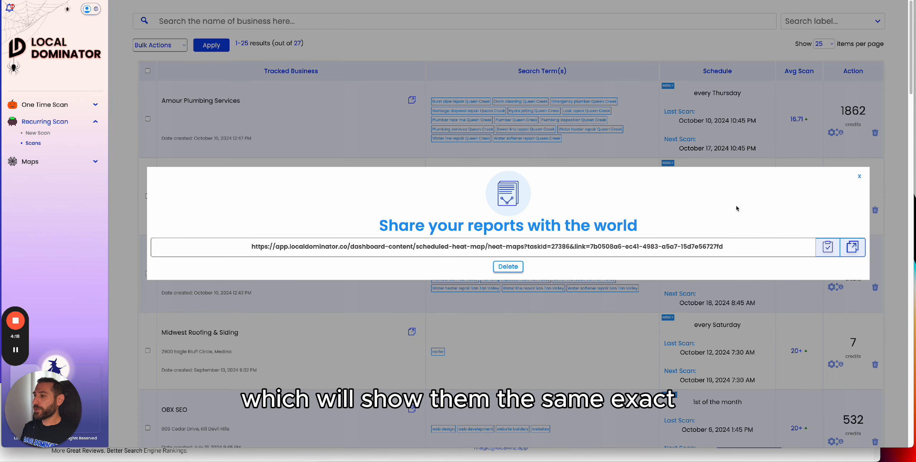
click(855, 251)
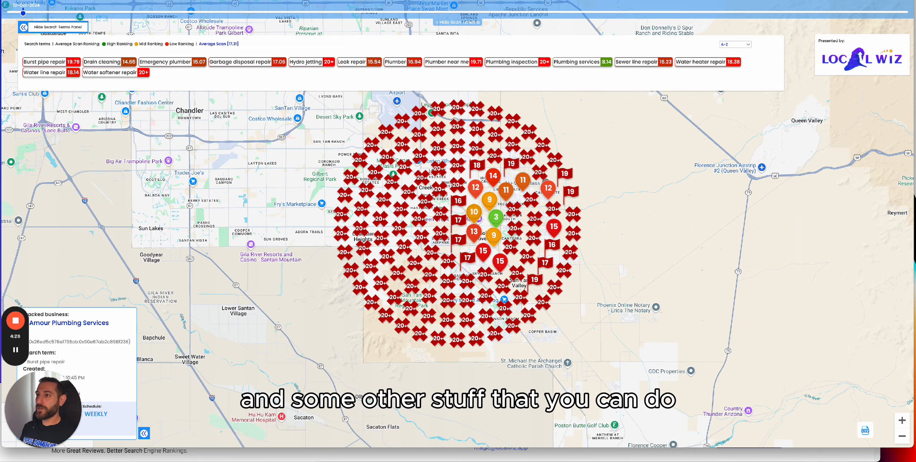
key(ctrl+w)
click(636, 152)
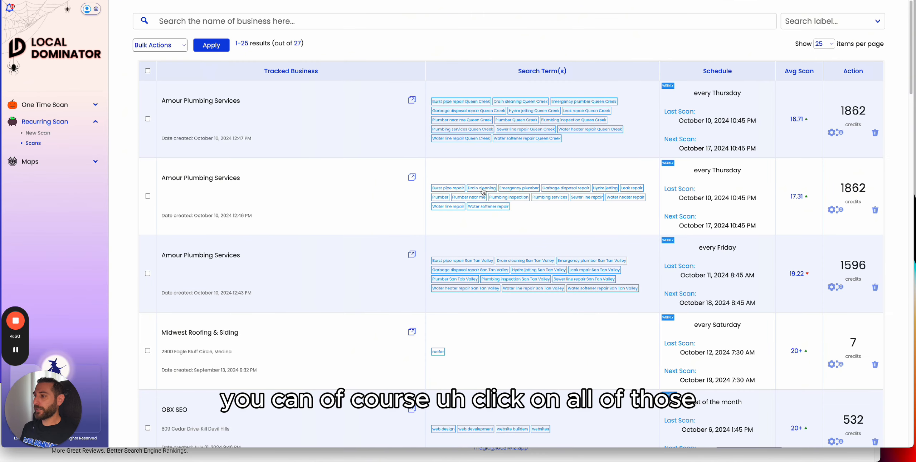
- List the one-time scans and open the Roto-Rooter Plumbing & Water Cleanup heat map for "Plumber near me"
click(56, 106)
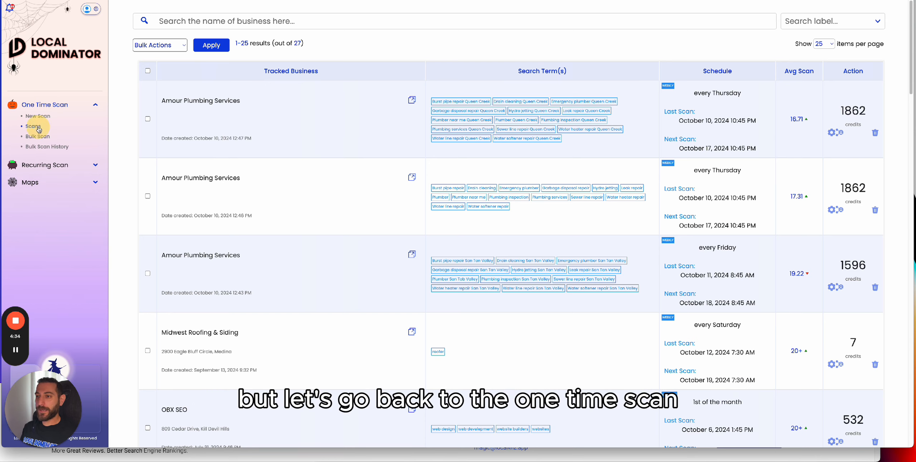
click(38, 128)
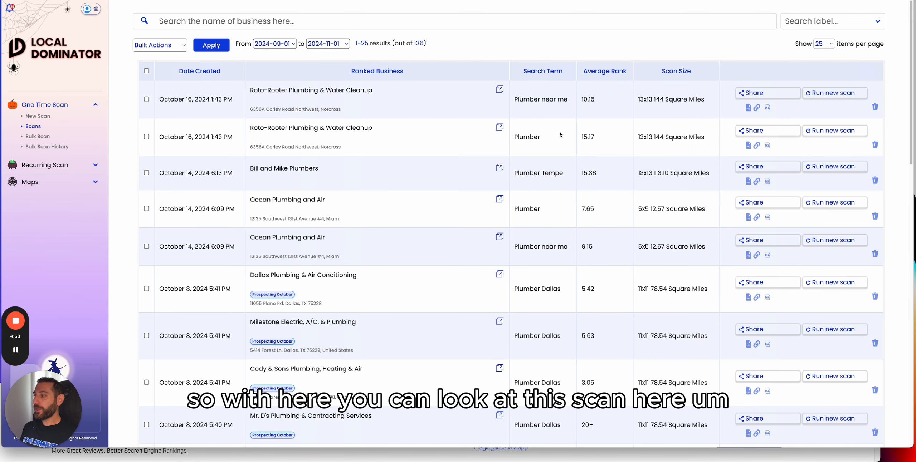
click(500, 89)
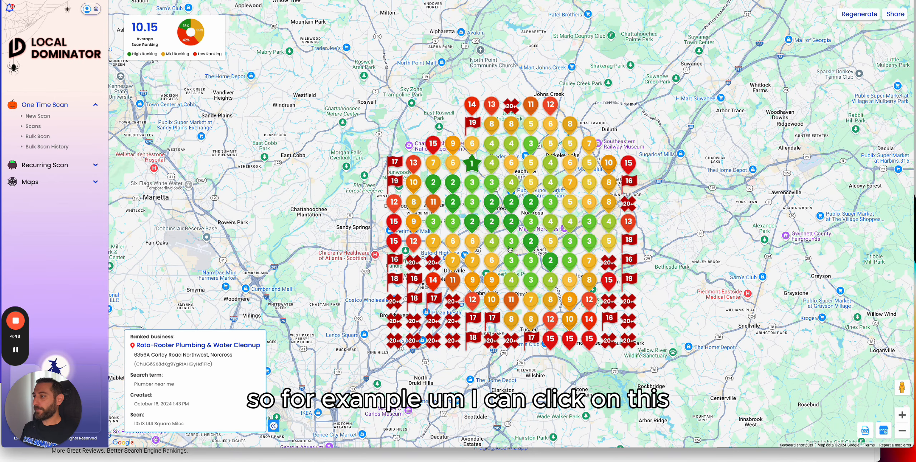
- View the competitors at individual grid points and show the ranking grids of Chen Plumbing and Rooter ProXpress
click(510, 183)
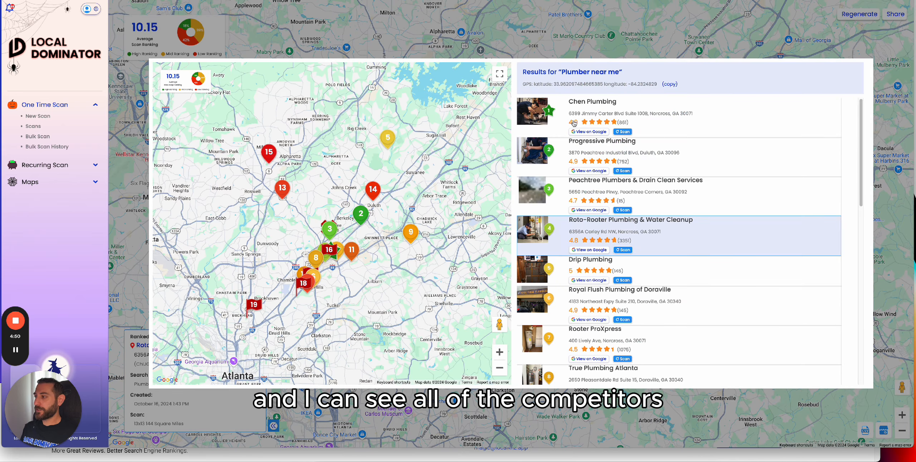
click(582, 104)
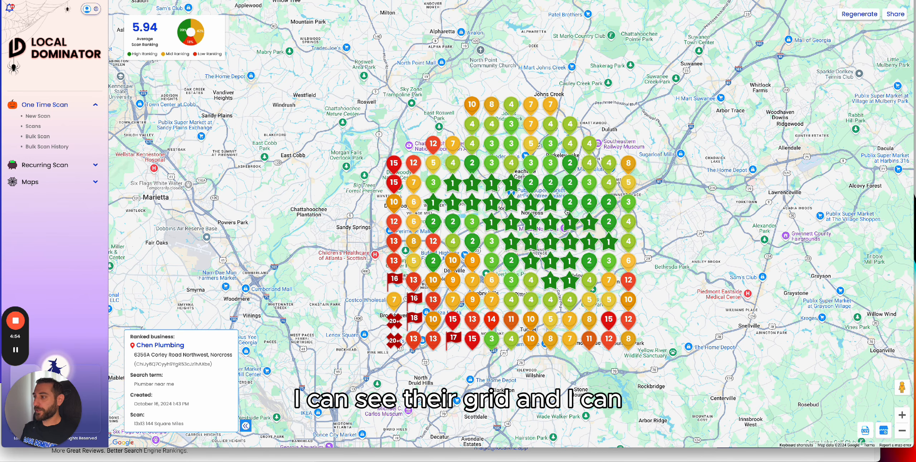
click(569, 271)
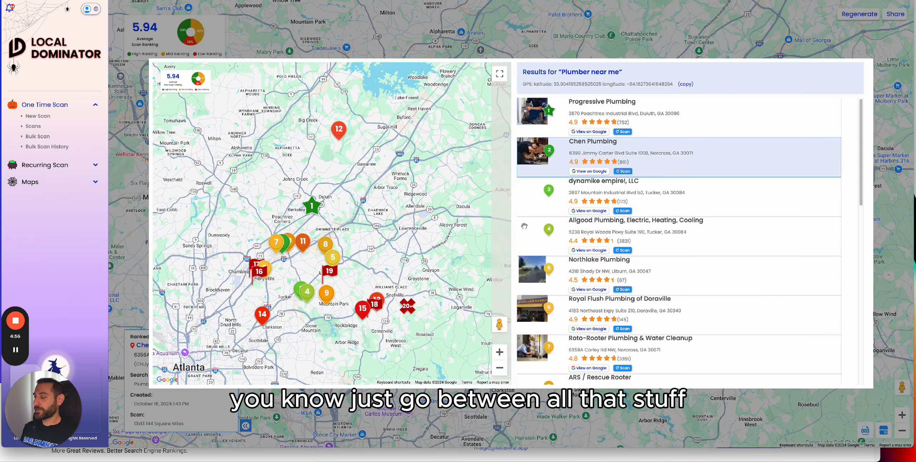
scroll(619, 247, down, 6)
click(594, 236)
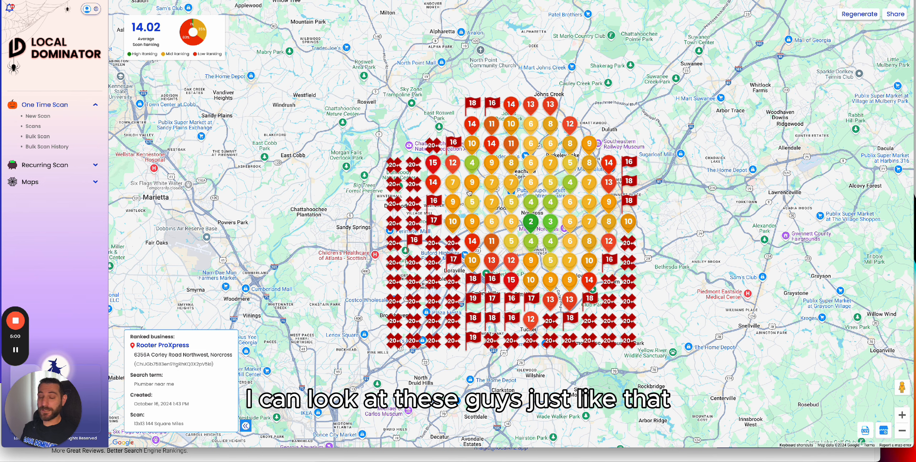
- Open the scan's dynamic share link and compare the grids of Chen Plumbing and Roto-Rooter Plumbing & Water Cleanup
click(893, 18)
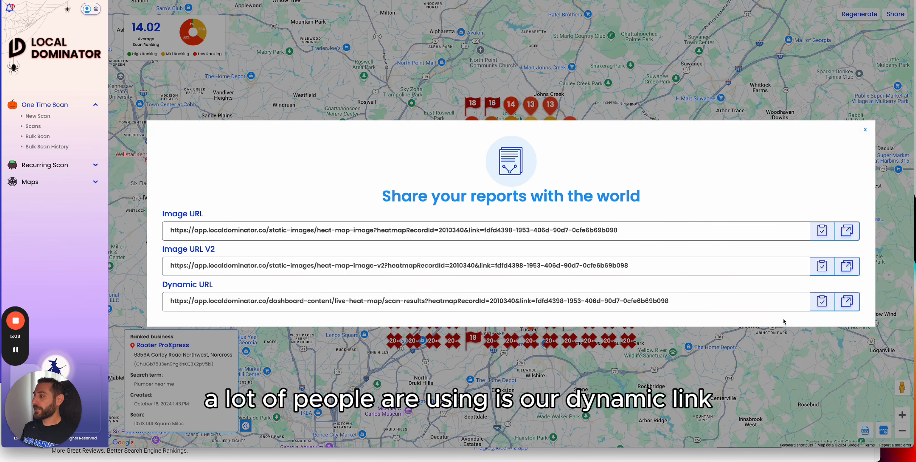
click(845, 302)
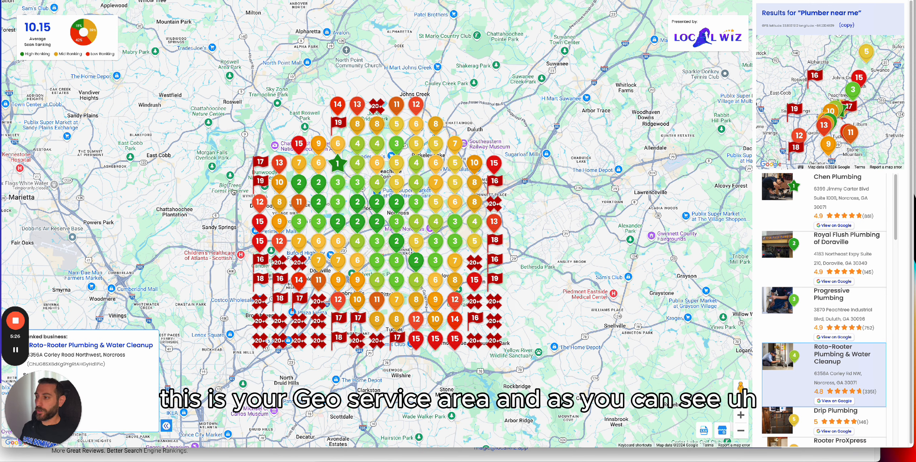
click(844, 195)
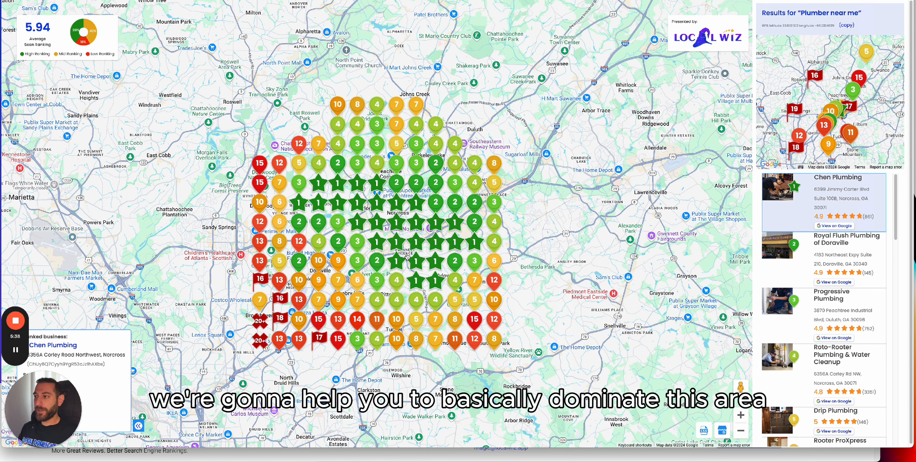
click(826, 354)
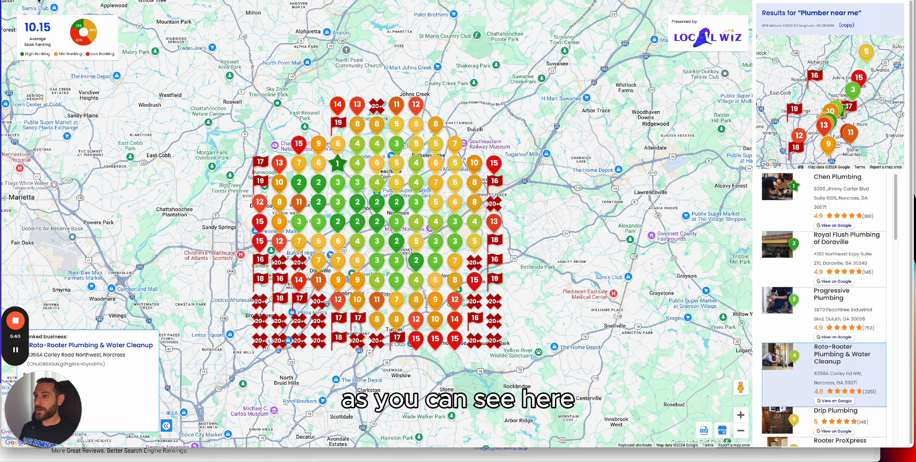
mouse_move(26, 26)
mouse_down()
mouse_move(50, 27)
mouse_move(37, 26)
mouse_up()
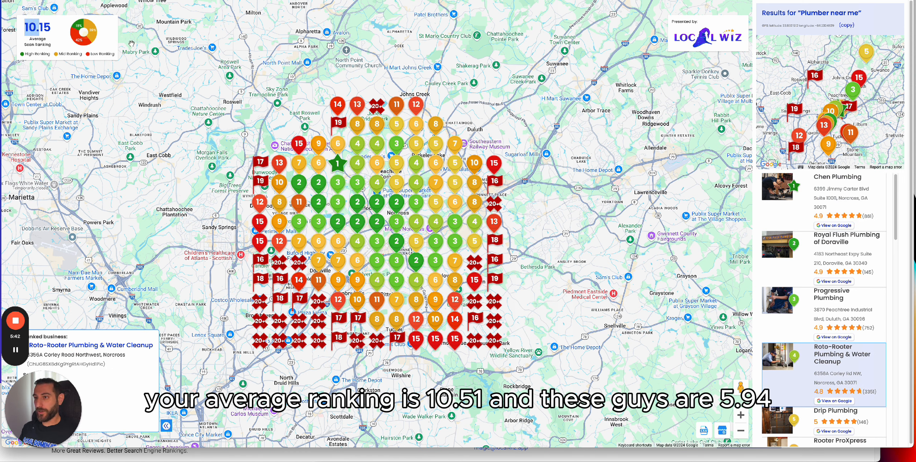
click(815, 182)
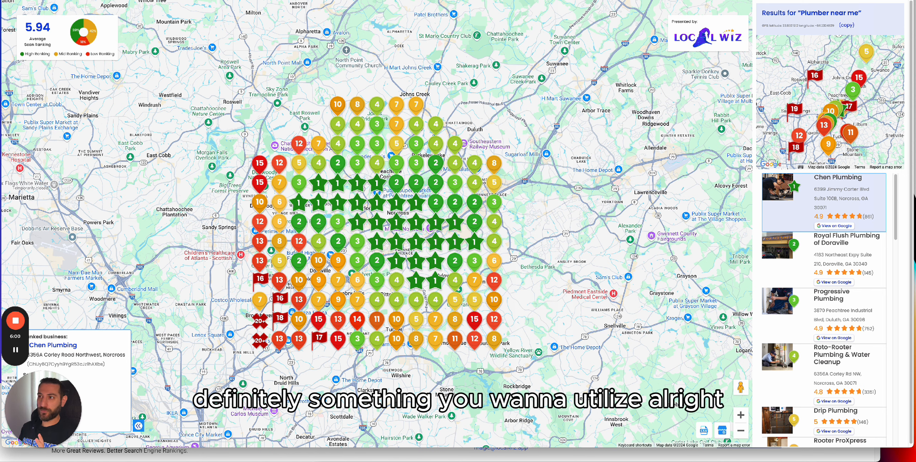
- Go back to the recurring scans and open the second Amour Plumbing Services scan
click(159, 13)
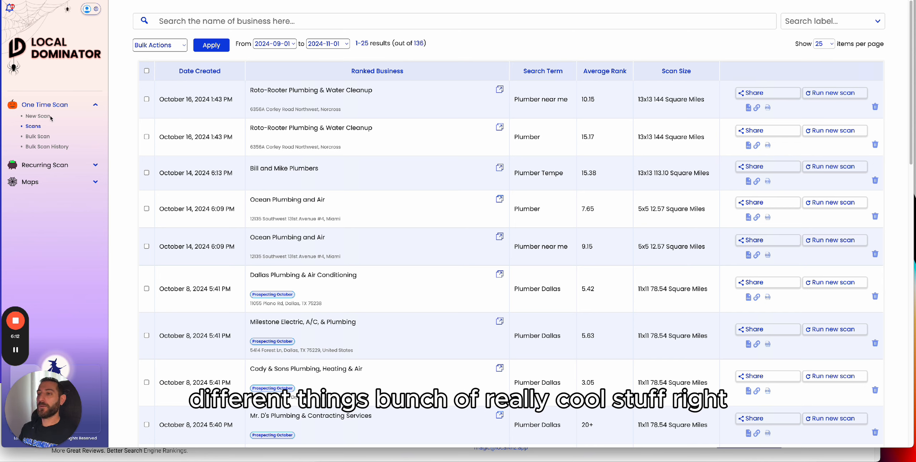
click(62, 167)
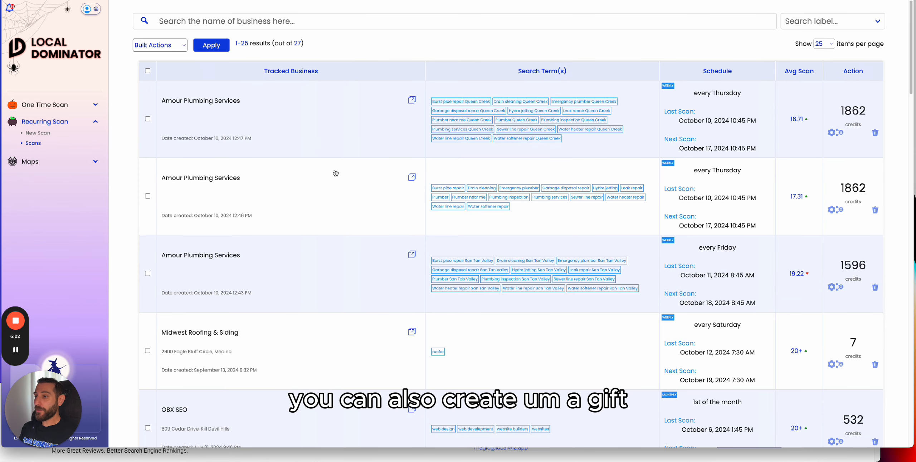
click(226, 179)
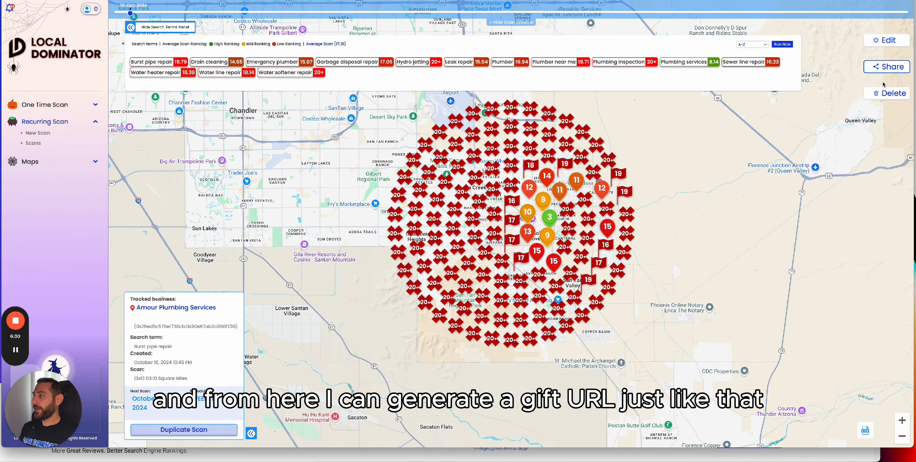
- Generate a shareable GIF of the Amour Plumbing Services scan from its GIF URL, and close the sharing options
click(885, 70)
drag(168, 267, 182, 267)
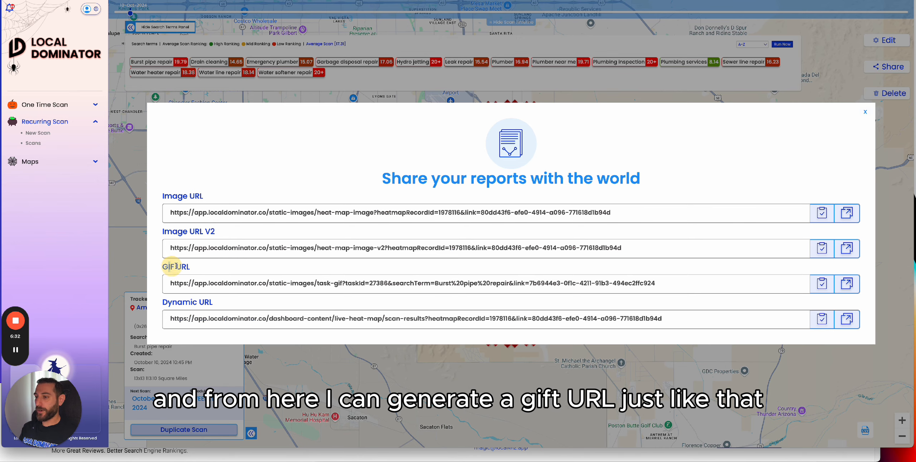
click(851, 282)
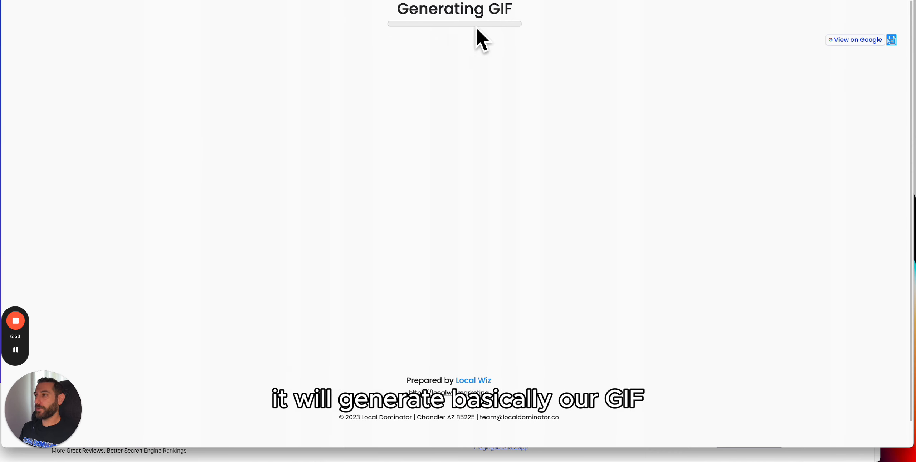
click(134, 1)
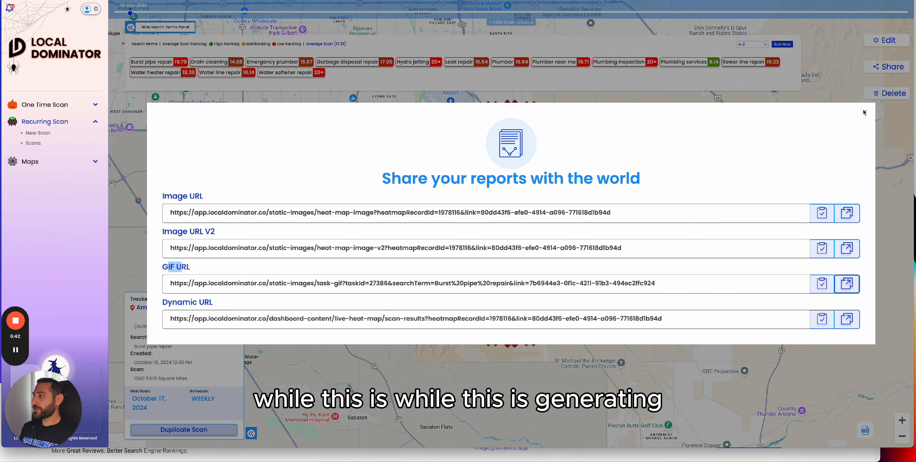
click(864, 113)
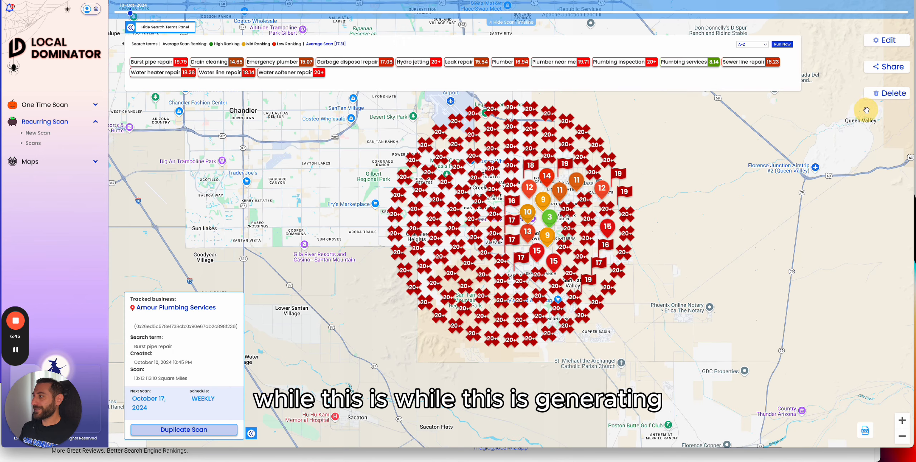
- Open the Rocky Plumbing Services dashboard from My Maps and review its business contacts and statistics
click(53, 168)
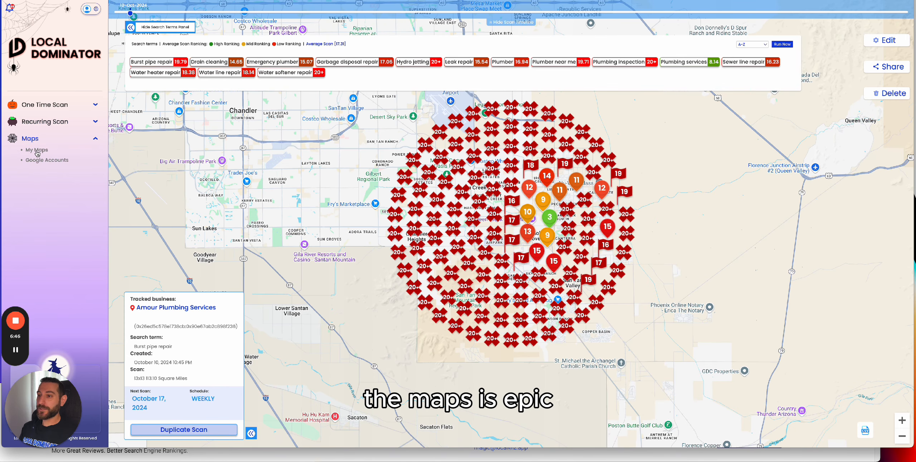
click(37, 150)
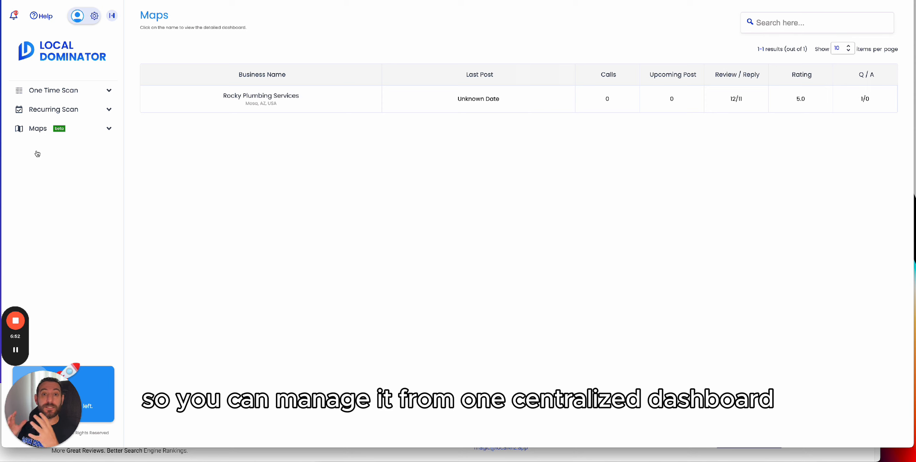
click(282, 96)
scroll(356, 141, down, 3)
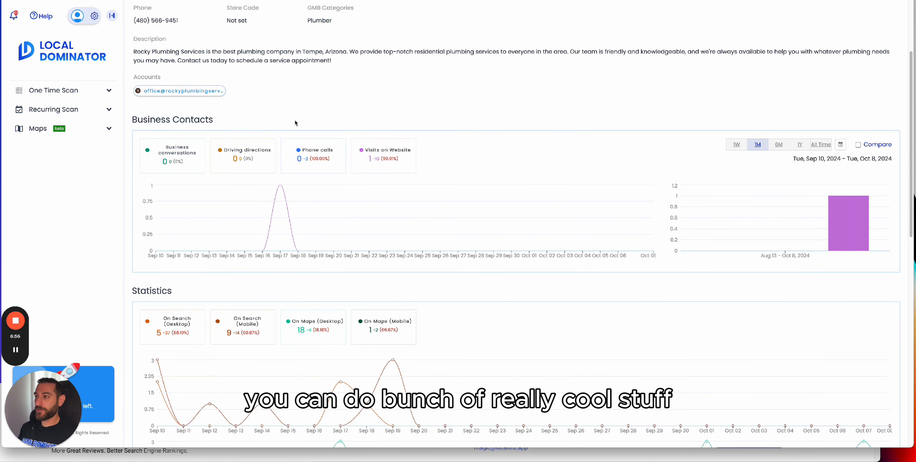
scroll(372, 184, up, 1)
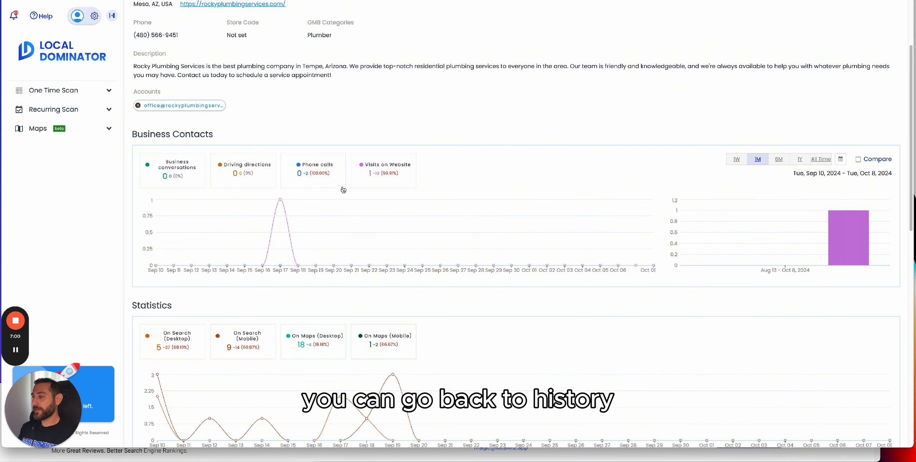
- Examine the search terms listed under Keywords Used To Find Your Business for Rocky Plumbing Services
scroll(171, 221, down, 3)
scroll(170, 221, down, 5)
scroll(452, 182, down, 6)
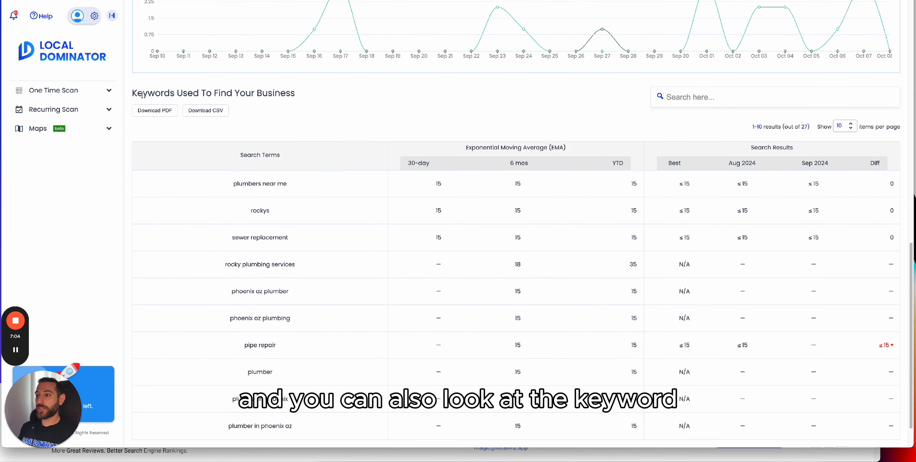
drag(133, 94, 251, 92)
click(252, 91)
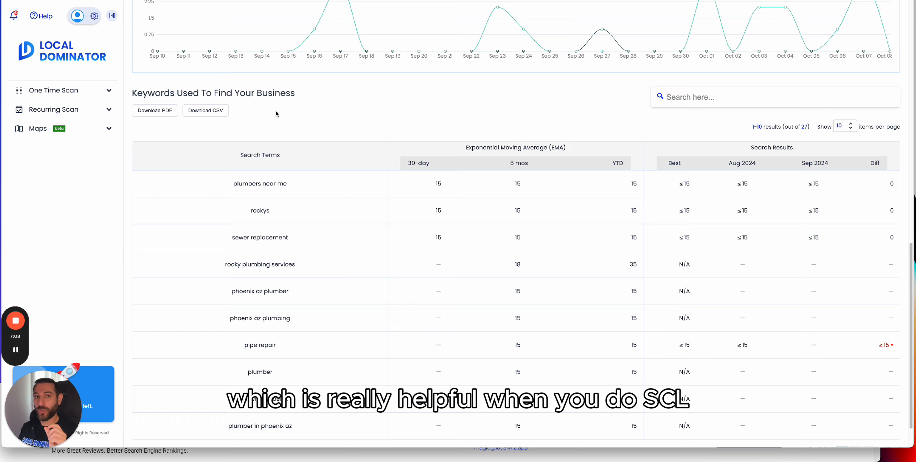
- View the uploaded media of the Rocky Plumbing Services listing
scroll(275, 114, up, 15)
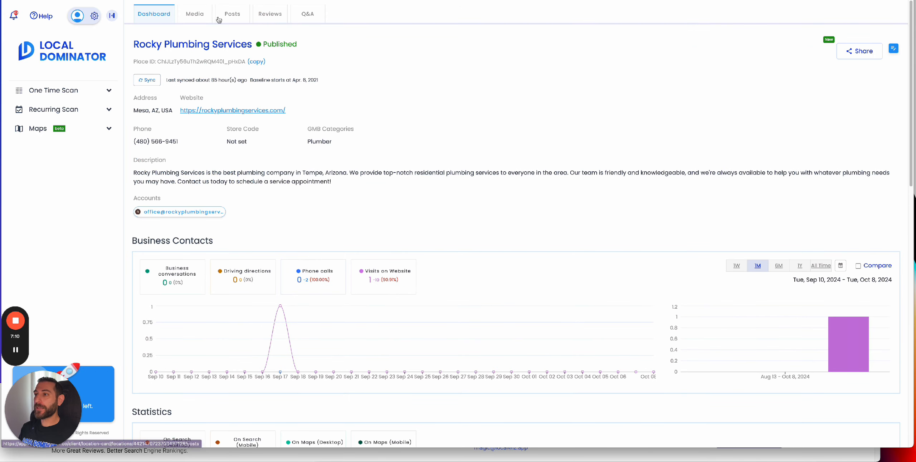
click(202, 17)
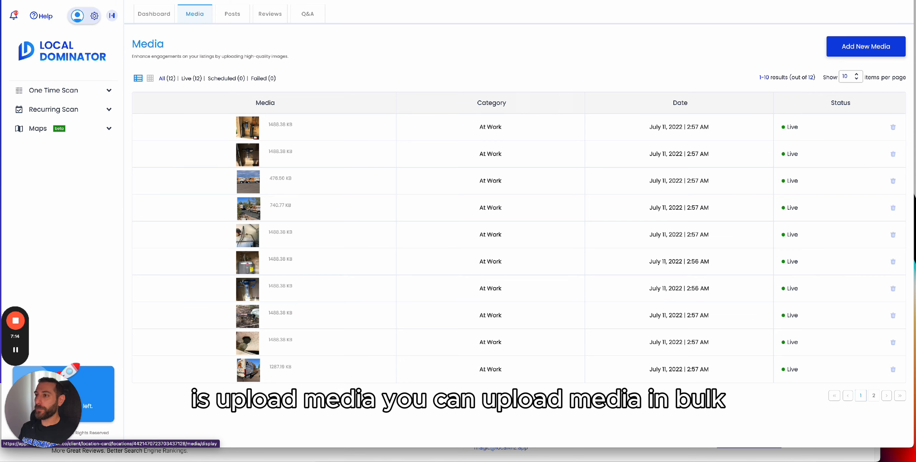
- Start a new GMB post for Rocky Plumbing Services, generate its content with the AI assistant, and review the text
click(247, 16)
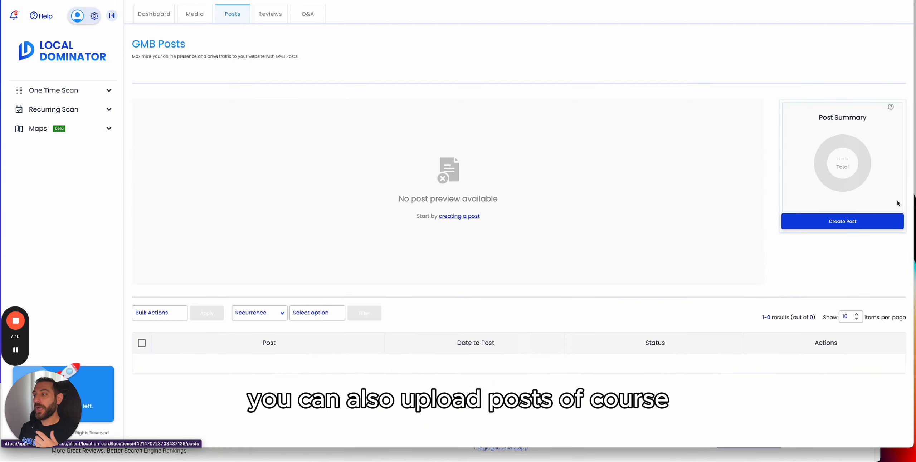
click(874, 219)
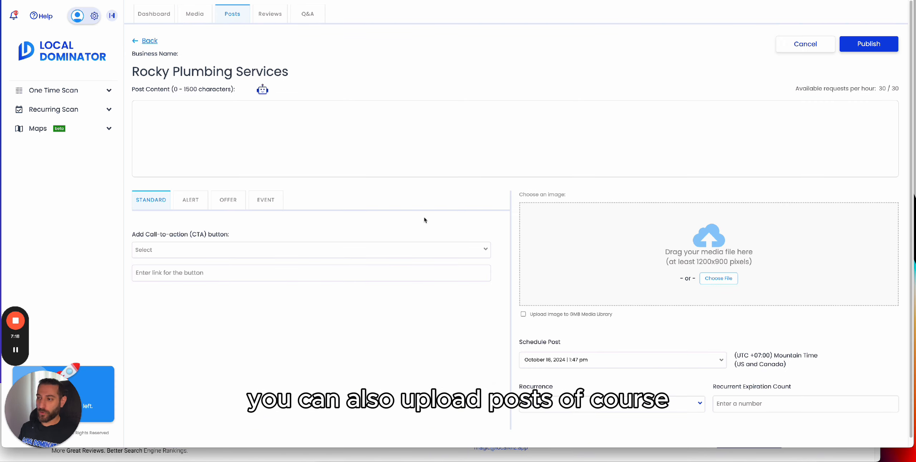
click(263, 89)
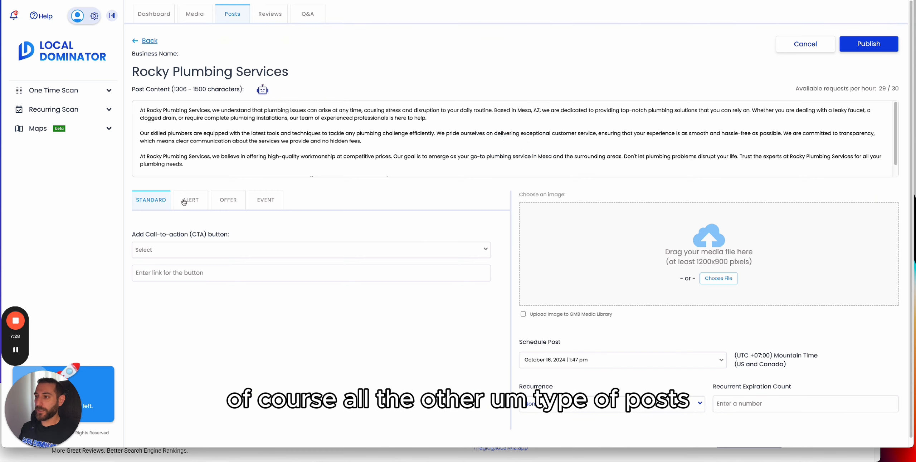
scroll(430, 132, down, 1)
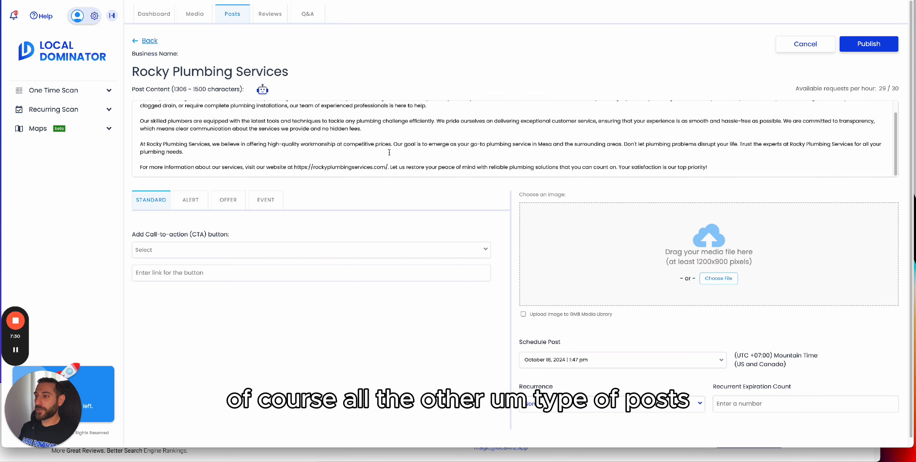
scroll(393, 122, up, 1)
- View the customer reviews and Q&A of Rocky Plumbing Services, and return to its dashboard
click(271, 14)
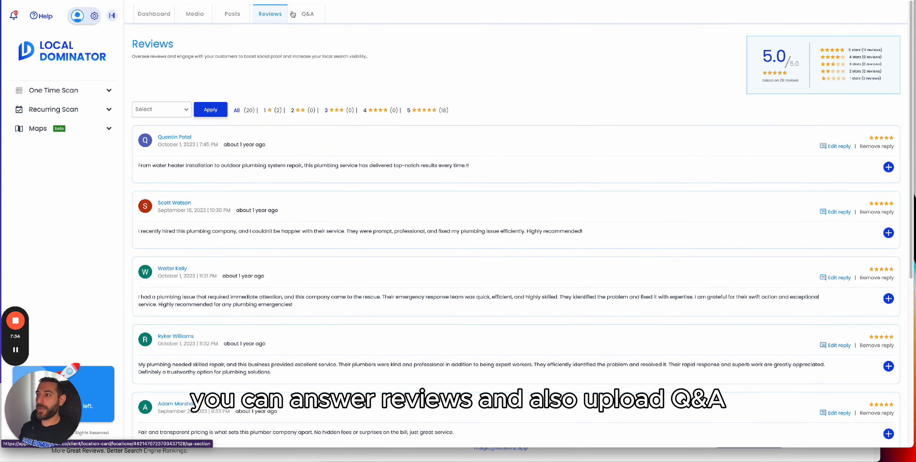
click(303, 15)
click(159, 22)
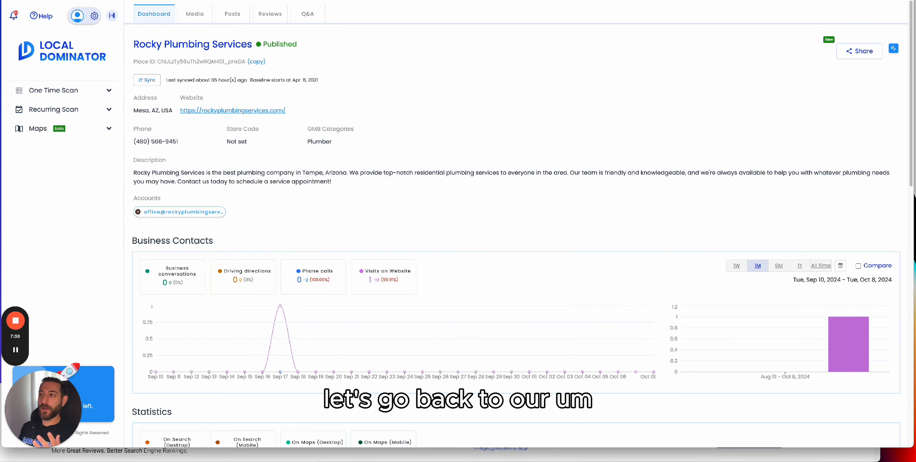
- View the Amour Plumbing Services scan report, return to the Rocky Plumbing Services dashboard, and expand the One Time Scan options
key(ctrl+Tab)
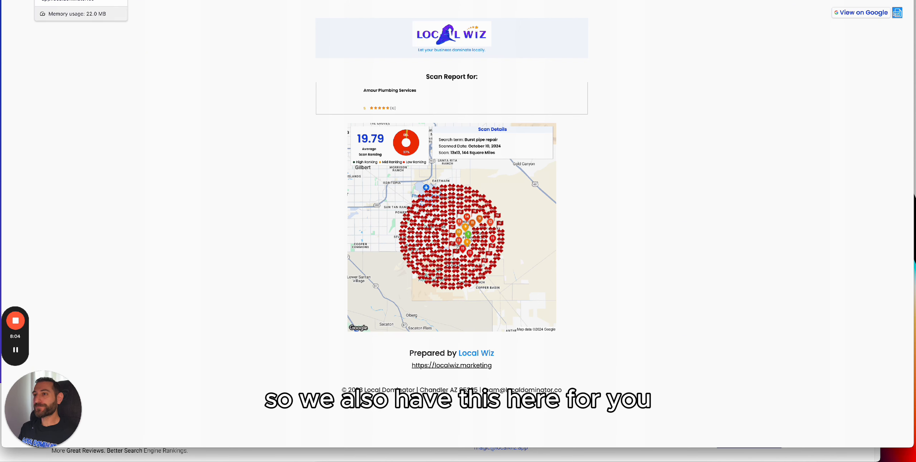
click(64, 1)
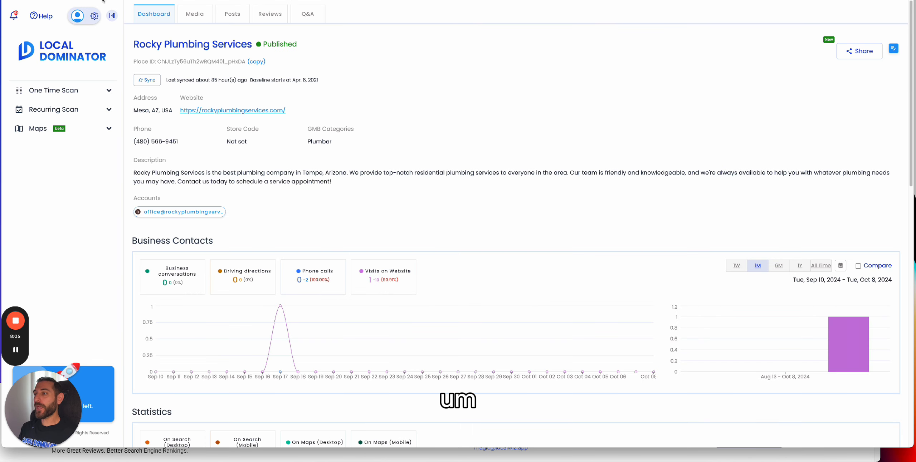
click(62, 95)
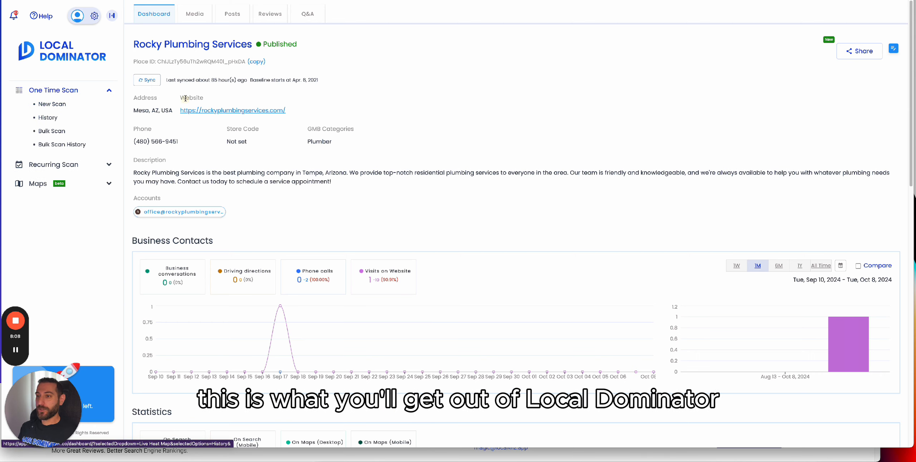